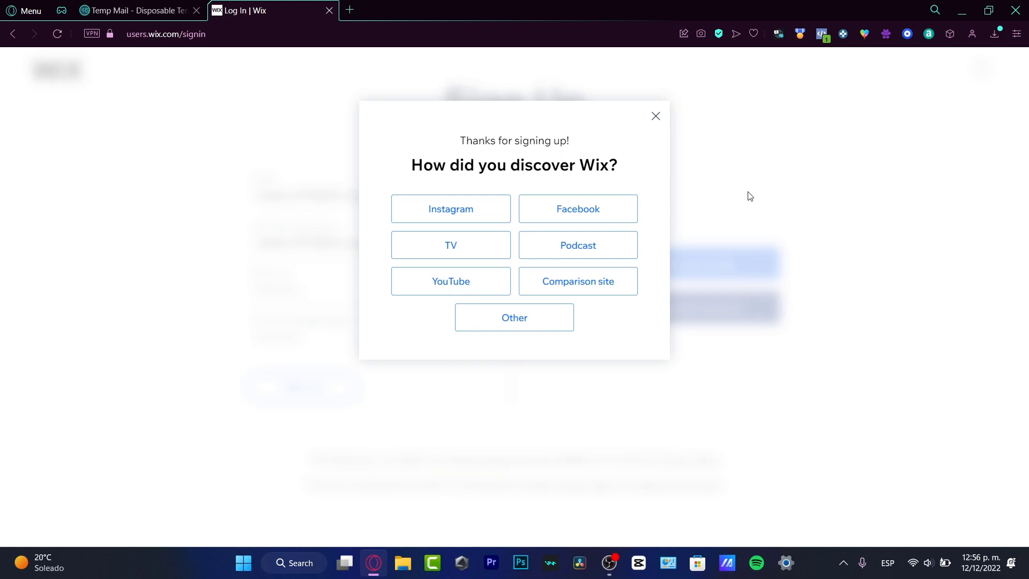
Step: Answer the 'How did you discover Wix?' survey with Other
click(536, 329)
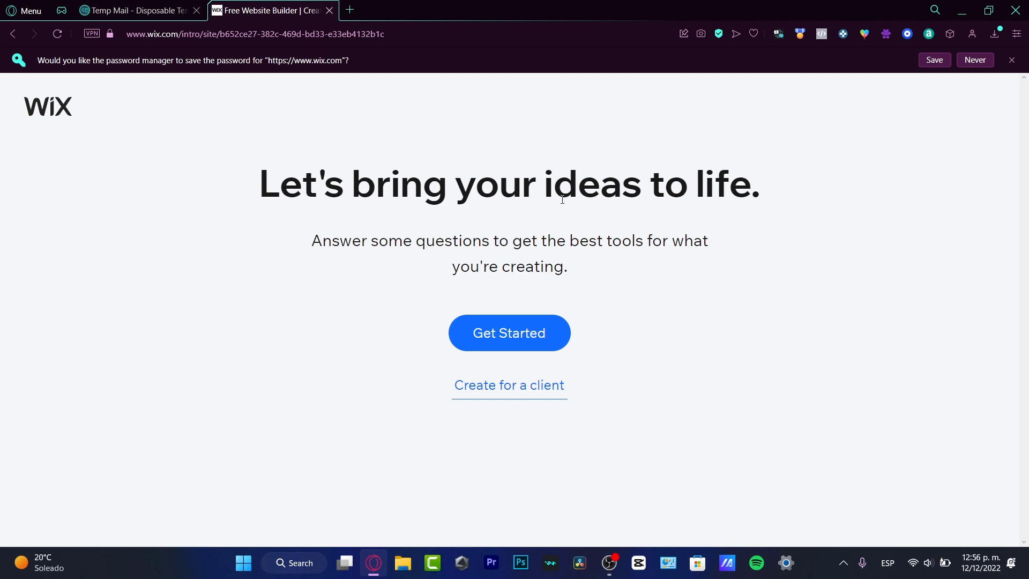
Step: Start a new website and choose Film Student Portfolio as the site type
click(553, 333)
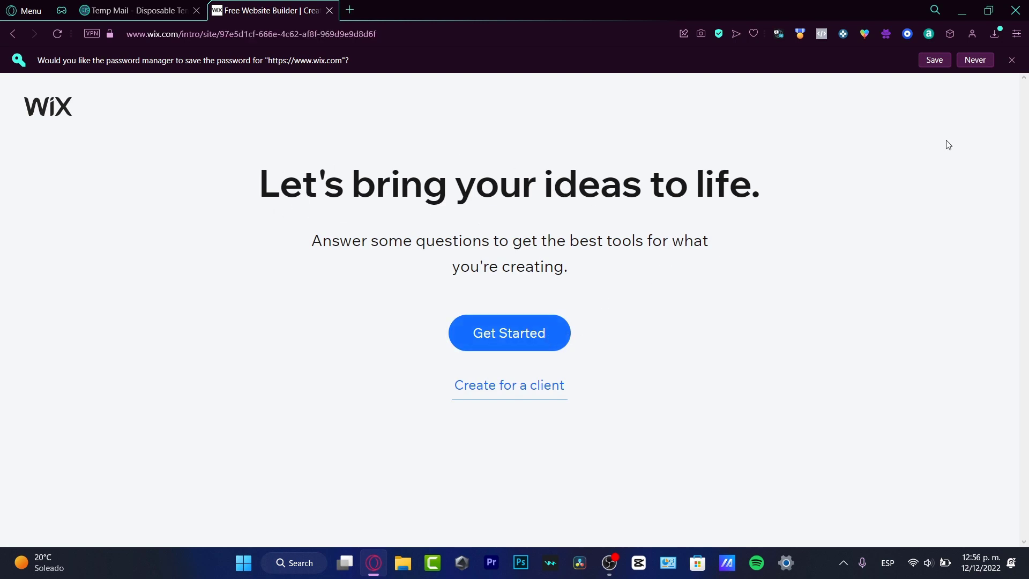
click(1012, 60)
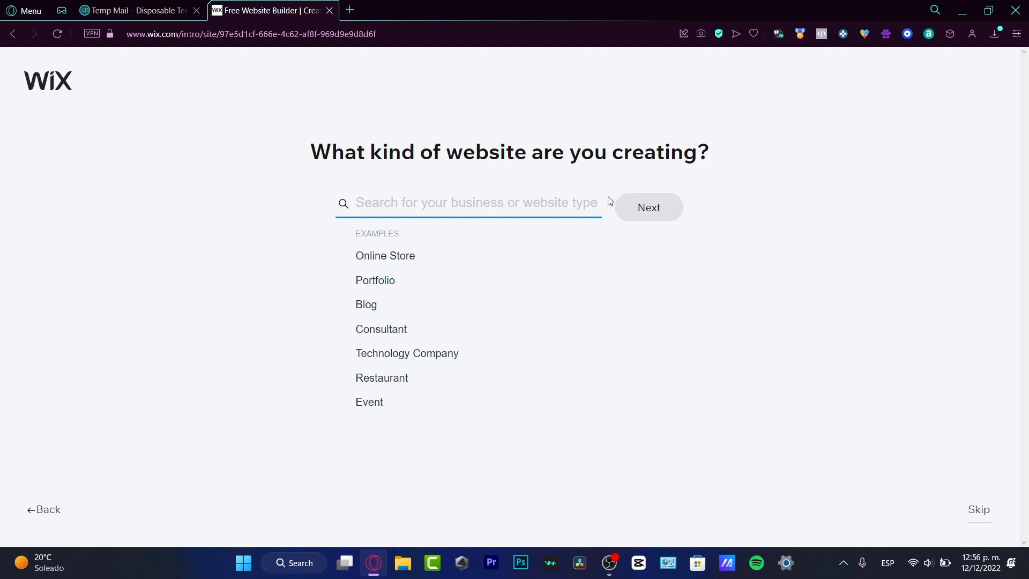
click(405, 280)
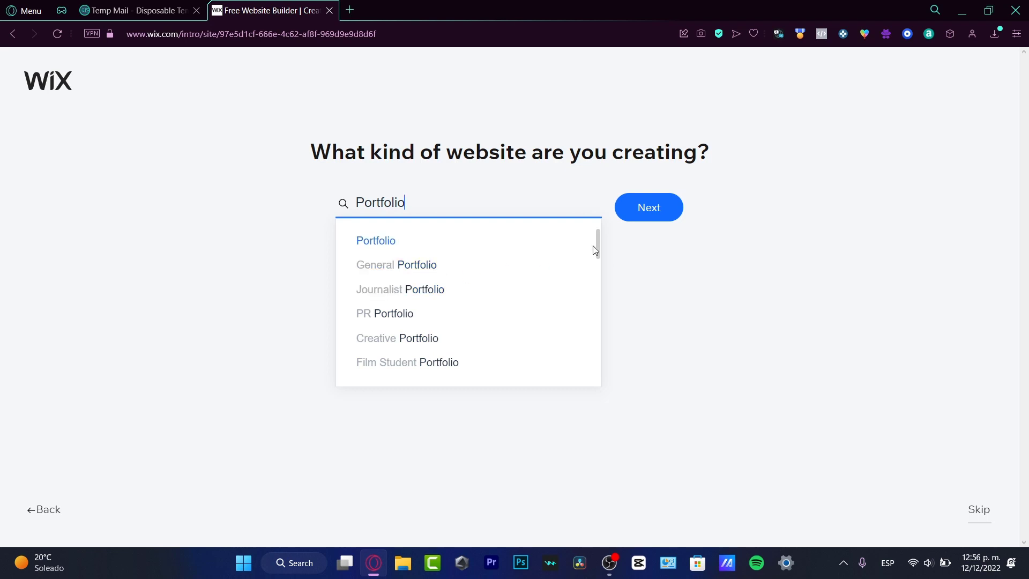
drag(600, 245, 583, 230)
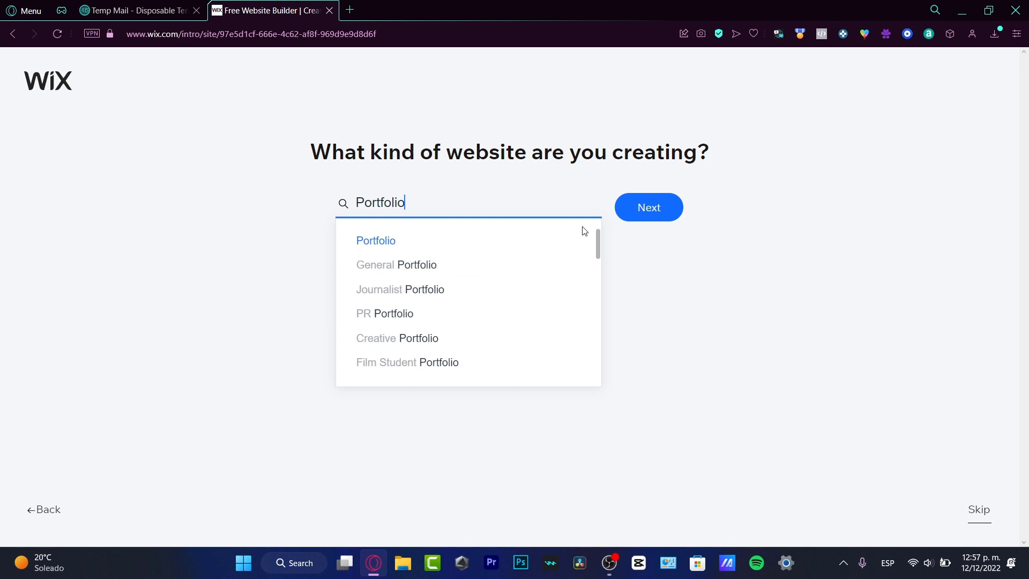
click(450, 361)
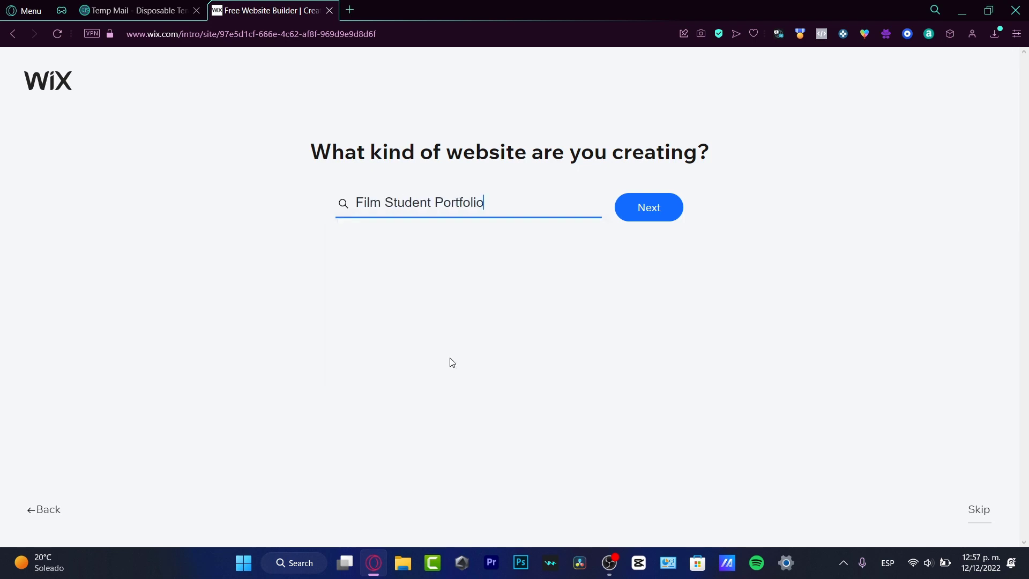
click(641, 212)
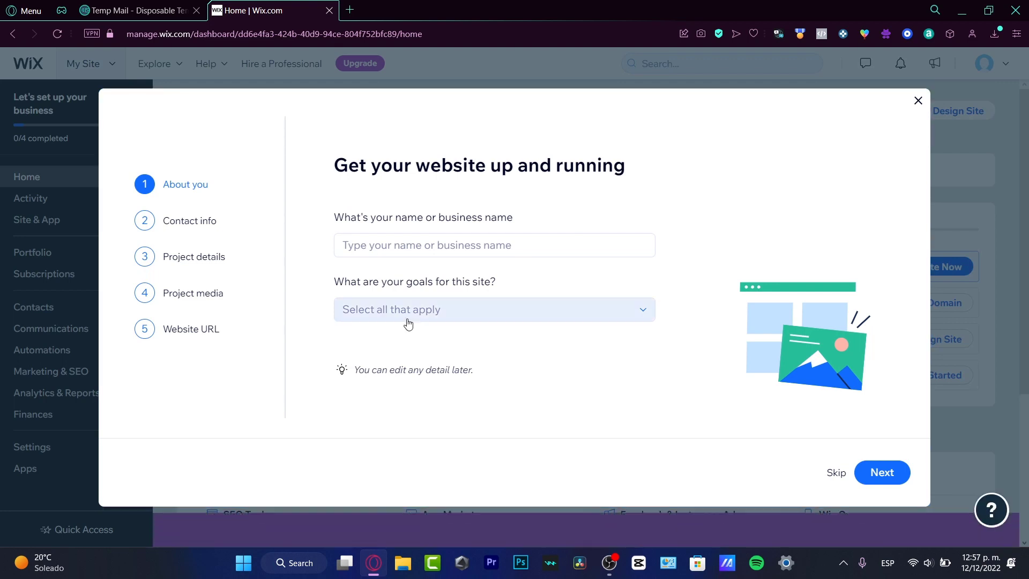
Step: Enter the owner's name and set the goals to Promote my work and Offer services
click(498, 239)
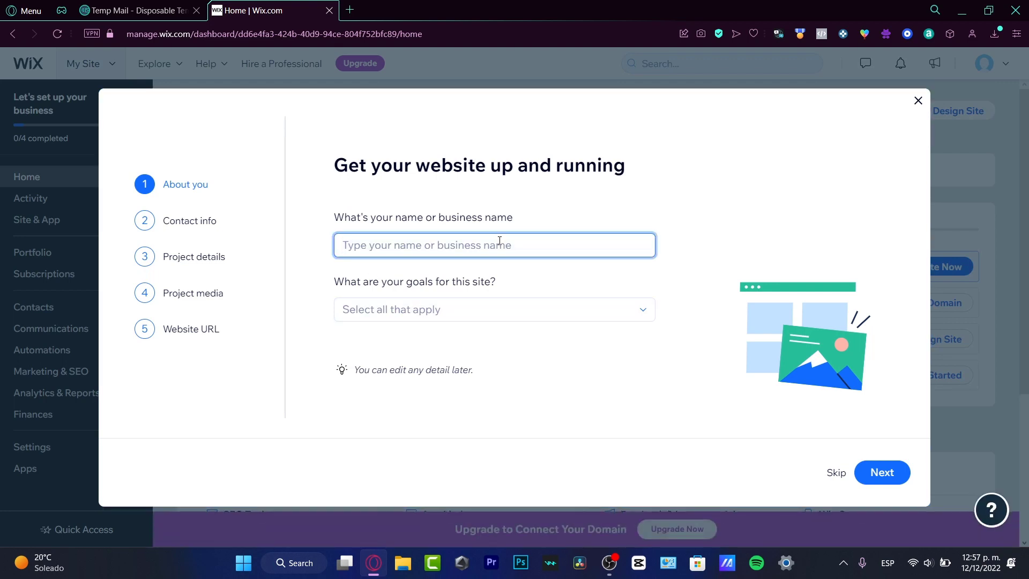
text(Stephen)
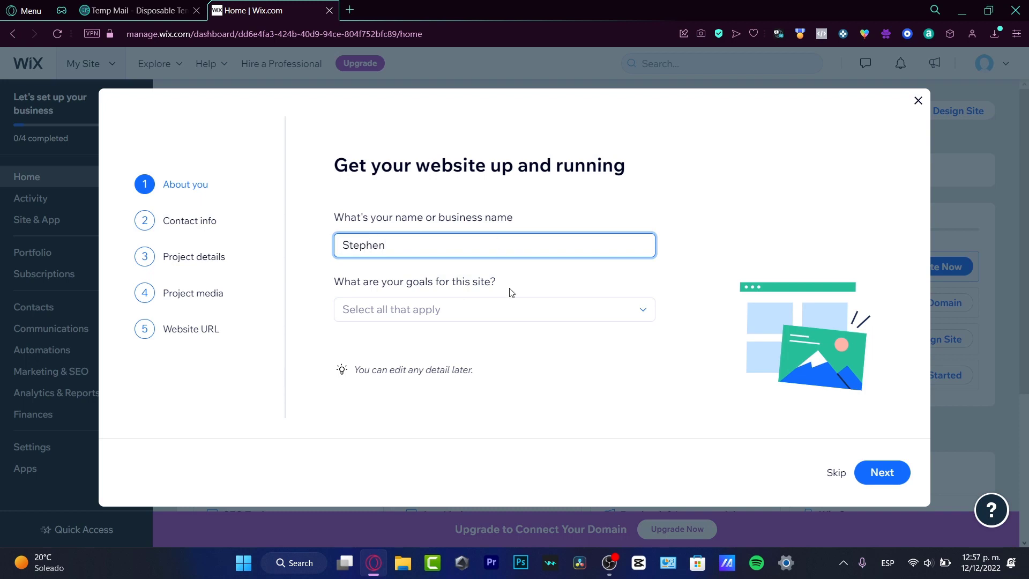
click(515, 310)
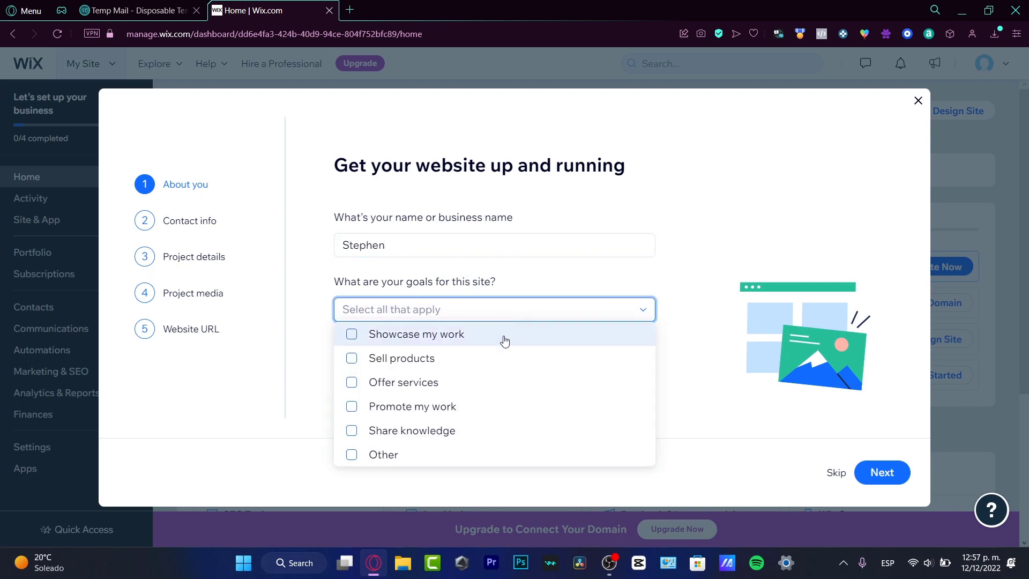
click(496, 409)
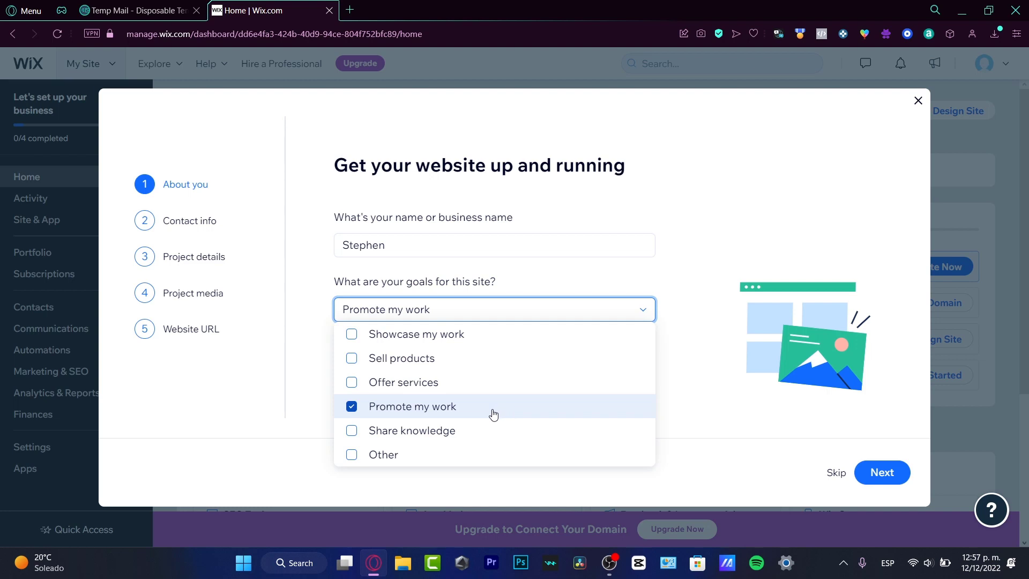
click(484, 393)
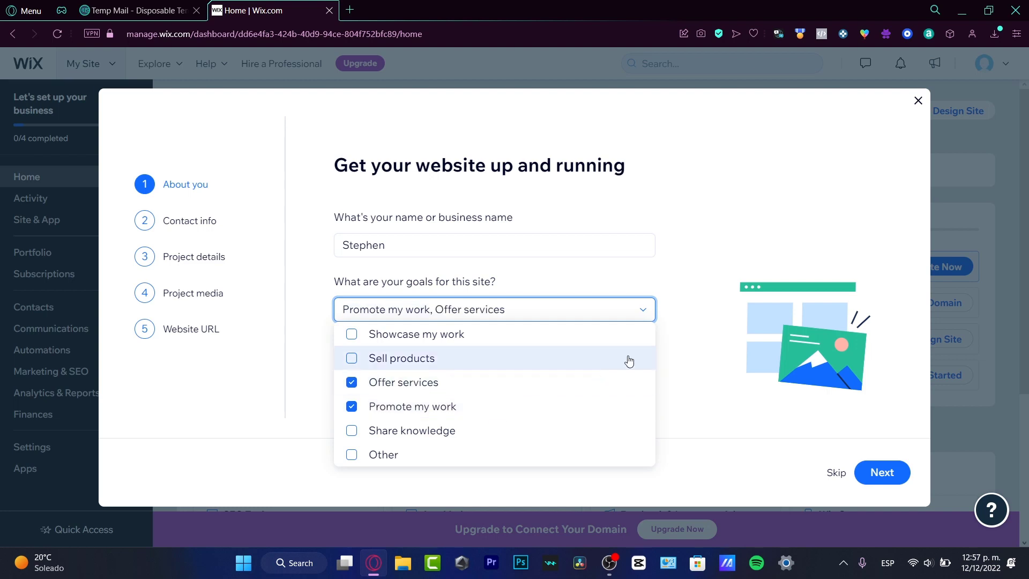
click(638, 317)
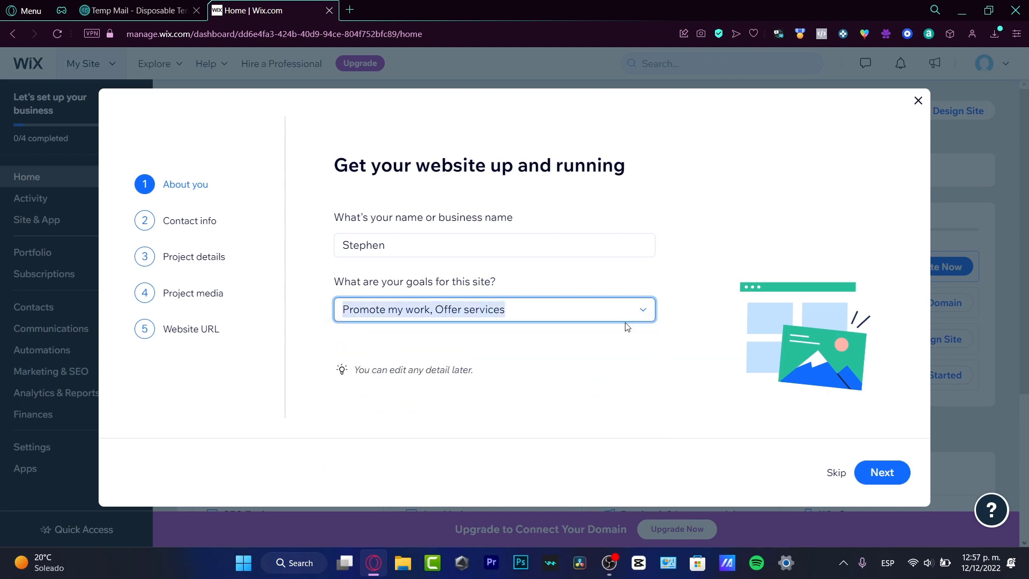
Step: Skip the contact info step without adding a phone number
click(882, 472)
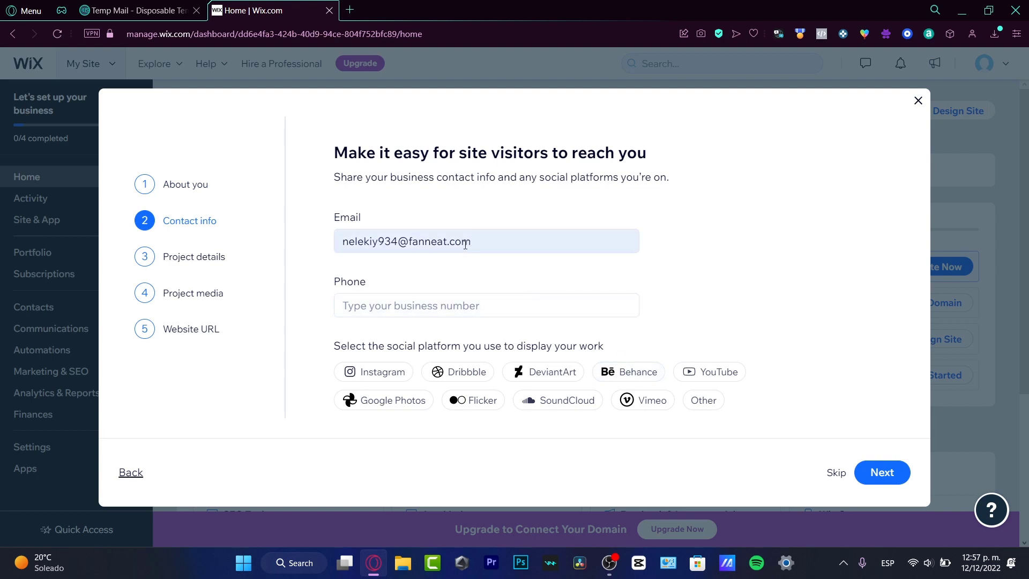
click(503, 303)
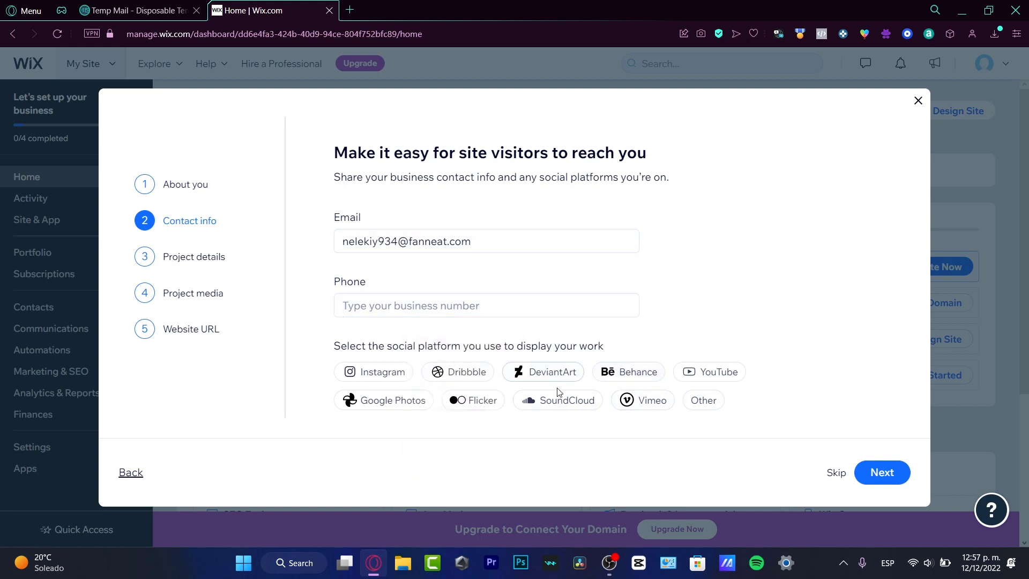
click(836, 473)
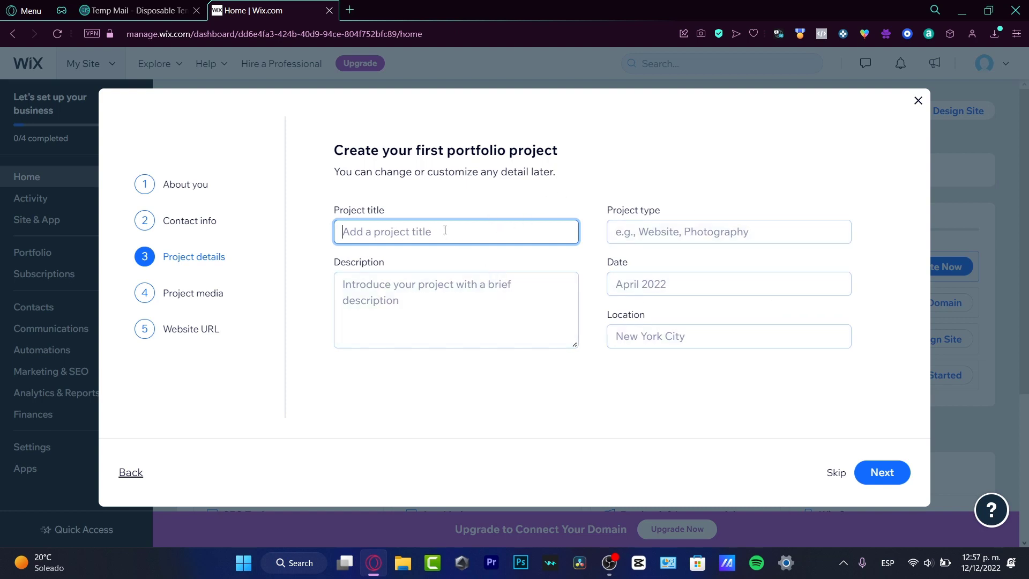
Step: Title the project as the owner's 2023 reel, described as 'This is a sample of my work'
text(Stephen Reel 2023)
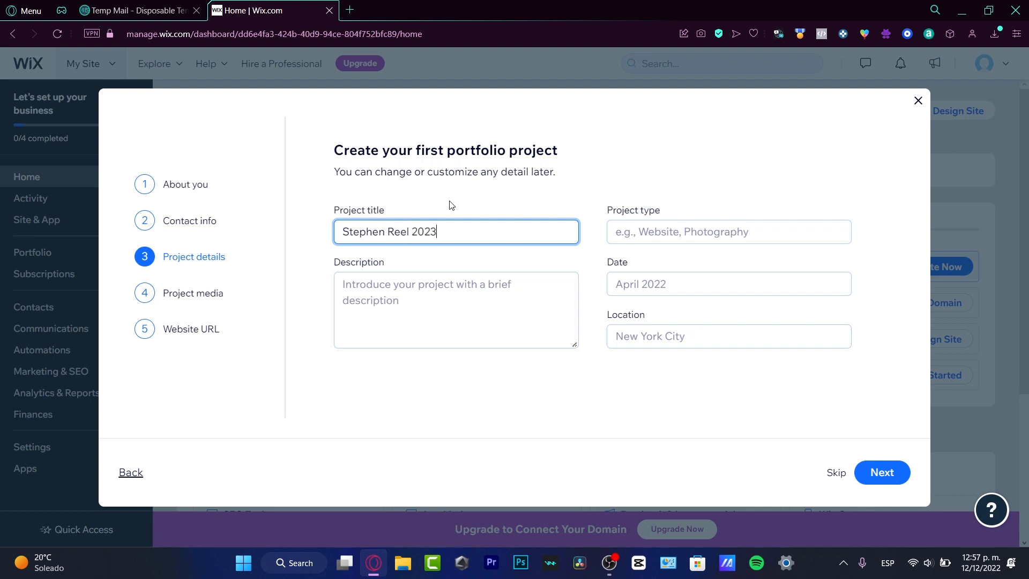
click(551, 303)
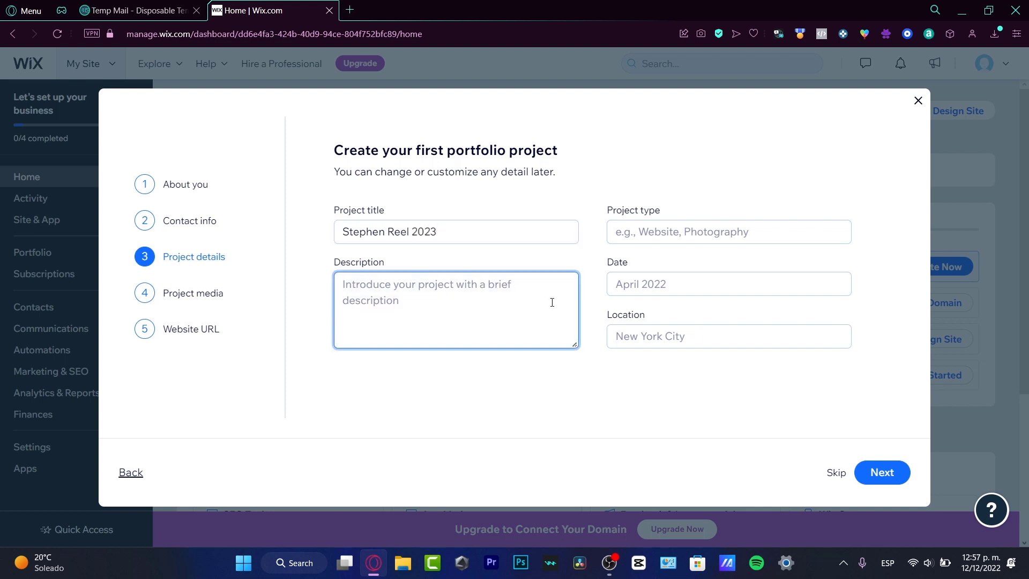
text(This is )
text(a sample o)
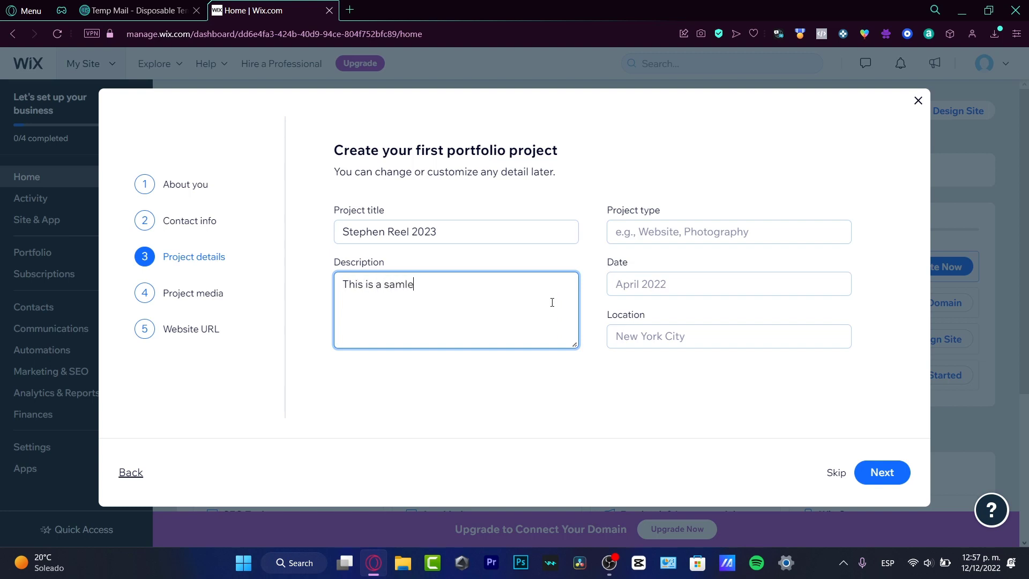
key(BackSpace)
key(BackSpace)
key(BackSpace)
key(BackSpace)
key(BackSpace)
text(ple of my p)
key(BackSpace)
text(work)
click(893, 480)
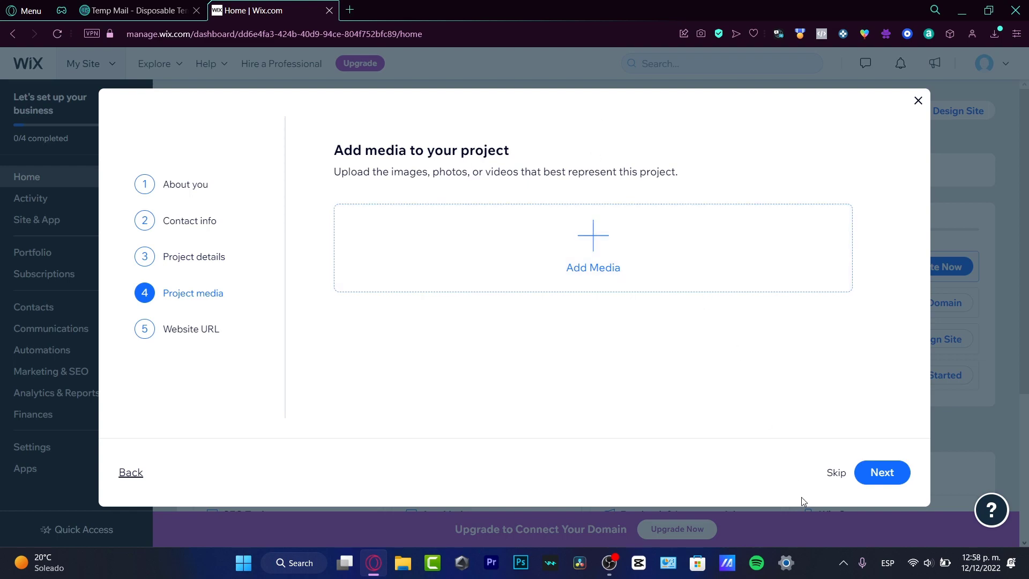
Step: Add the DALL-E space image, the don't give up poster and the green face image as media
click(569, 278)
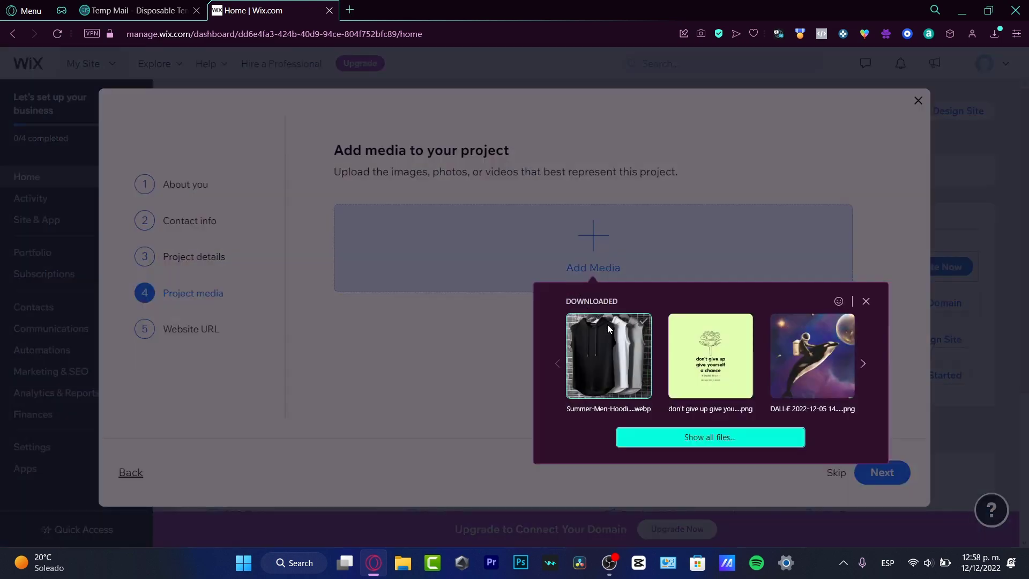
click(778, 347)
click(458, 246)
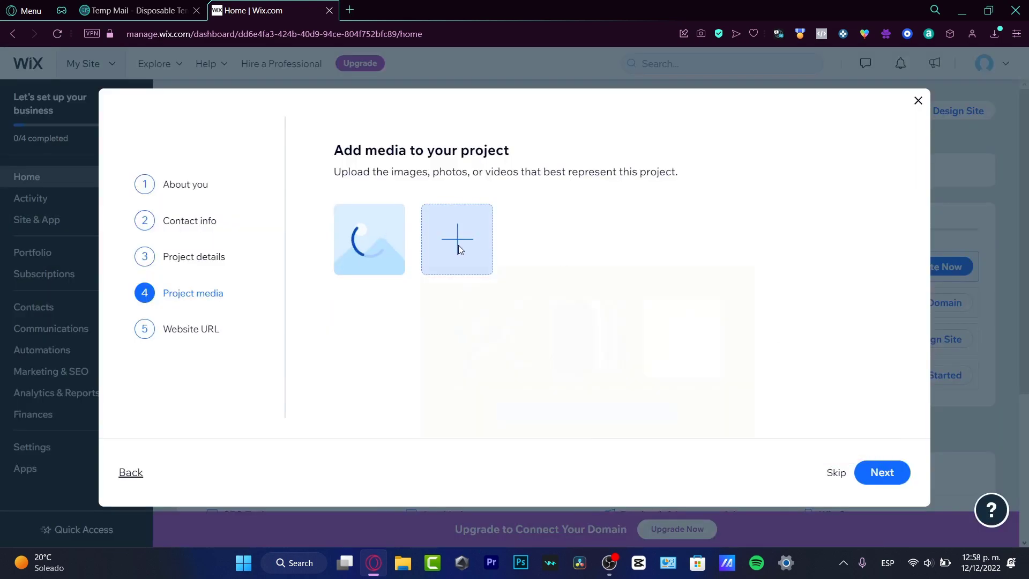
click(688, 336)
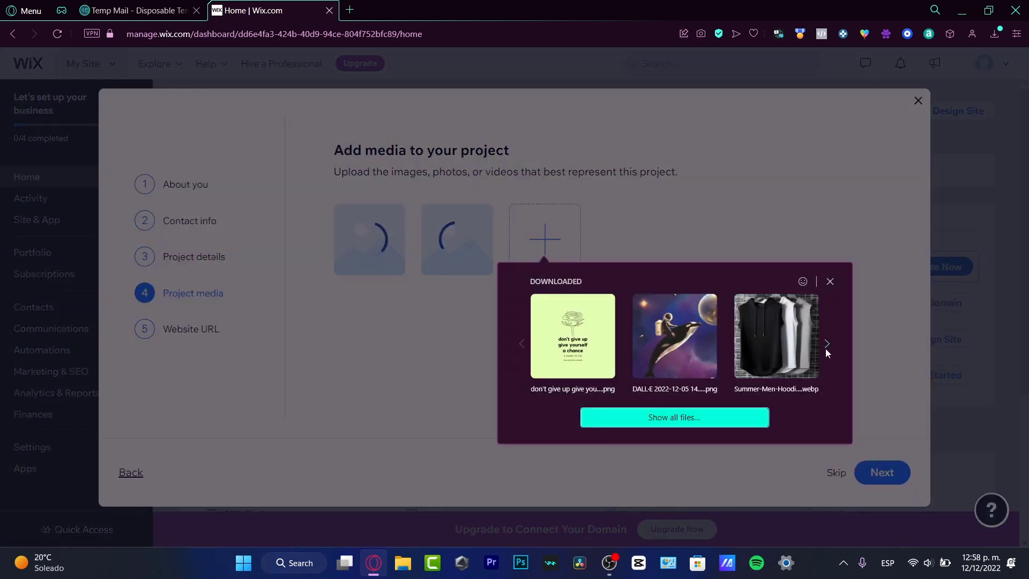
click(827, 343)
click(829, 343)
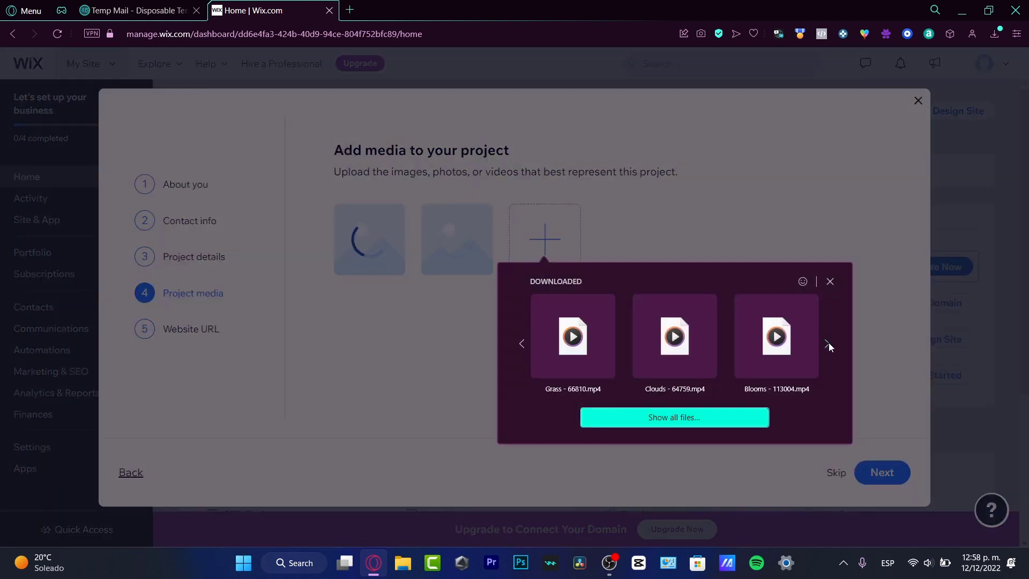
click(828, 343)
click(640, 345)
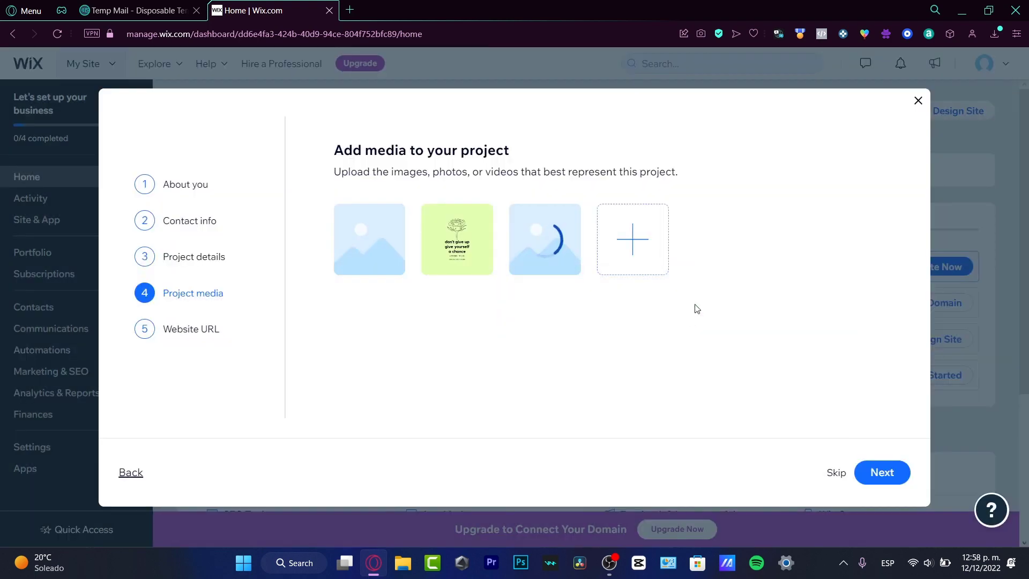
Step: Add the blue patterned image and 1.png to the project media
click(627, 245)
click(916, 345)
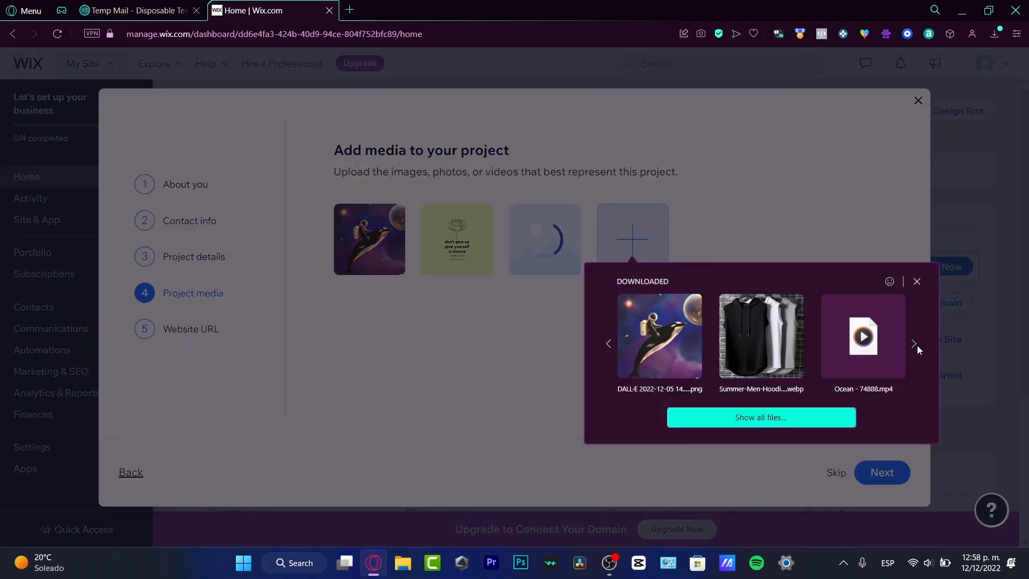
click(915, 345)
click(915, 345)
click(761, 336)
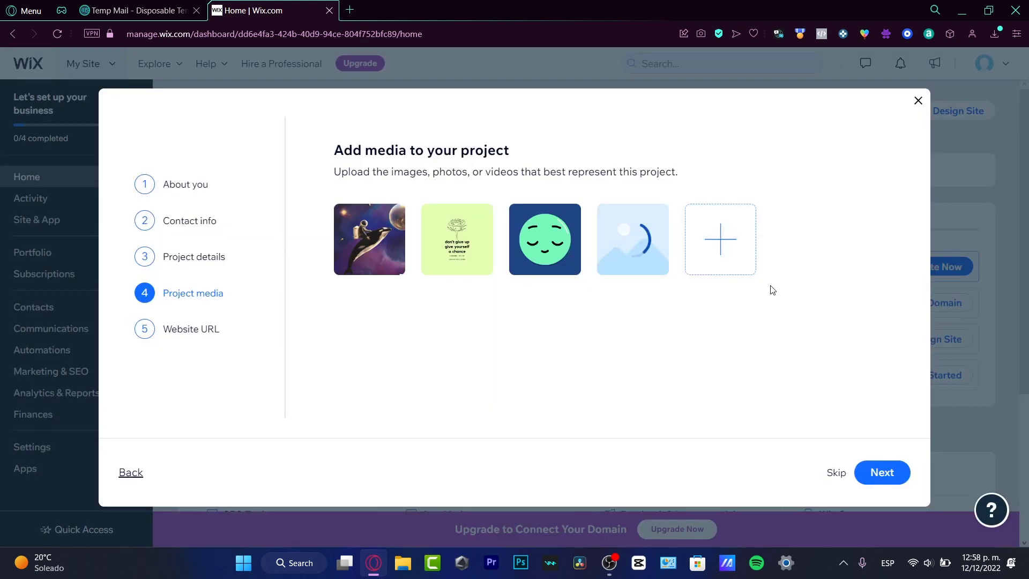
click(734, 245)
click(744, 347)
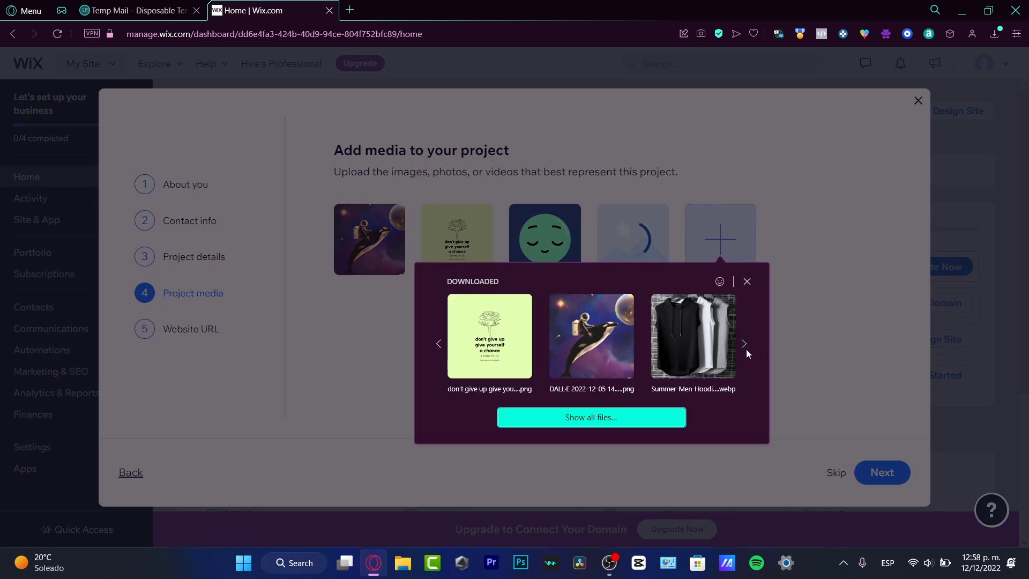
click(746, 349)
click(746, 349)
click(745, 349)
click(745, 349)
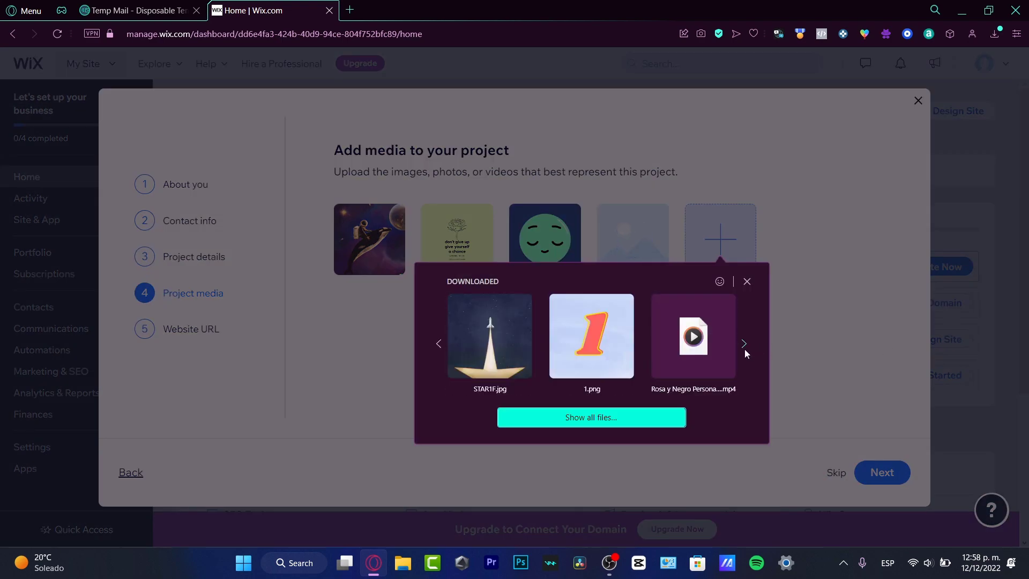
click(623, 356)
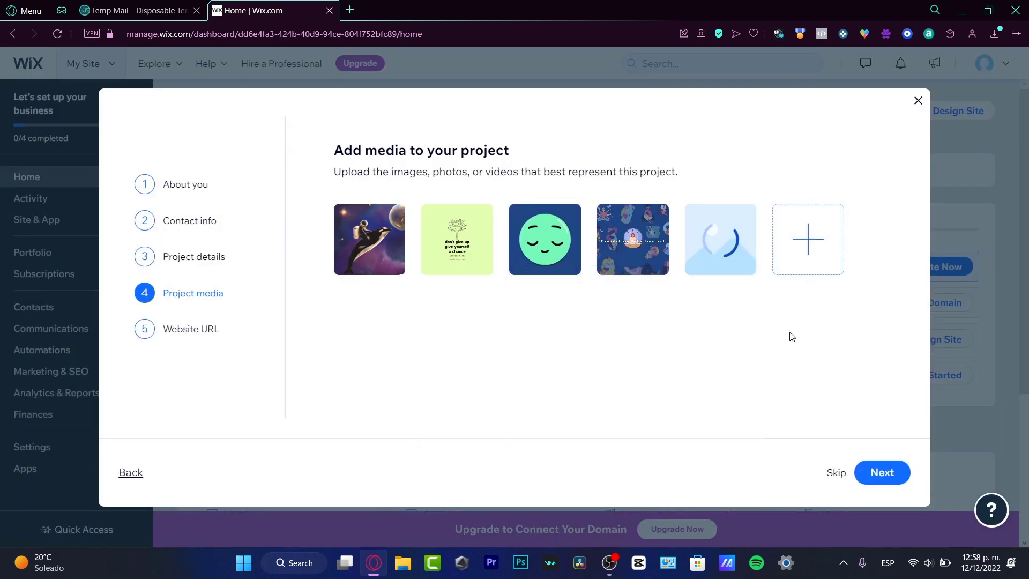
Step: Add S.png as the sixth media item and continue to the domain step
click(832, 266)
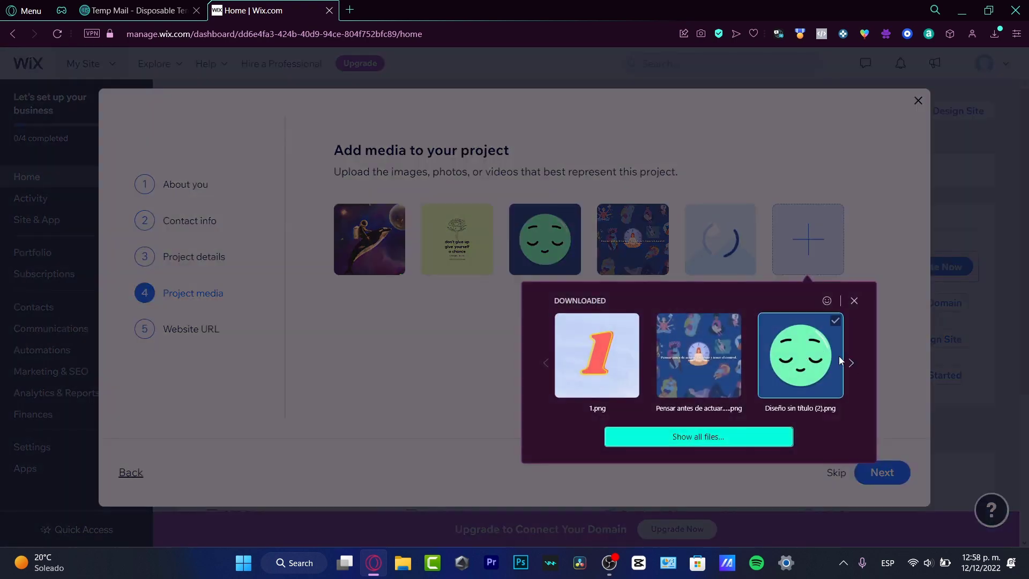
click(854, 367)
click(854, 366)
click(854, 366)
click(854, 366)
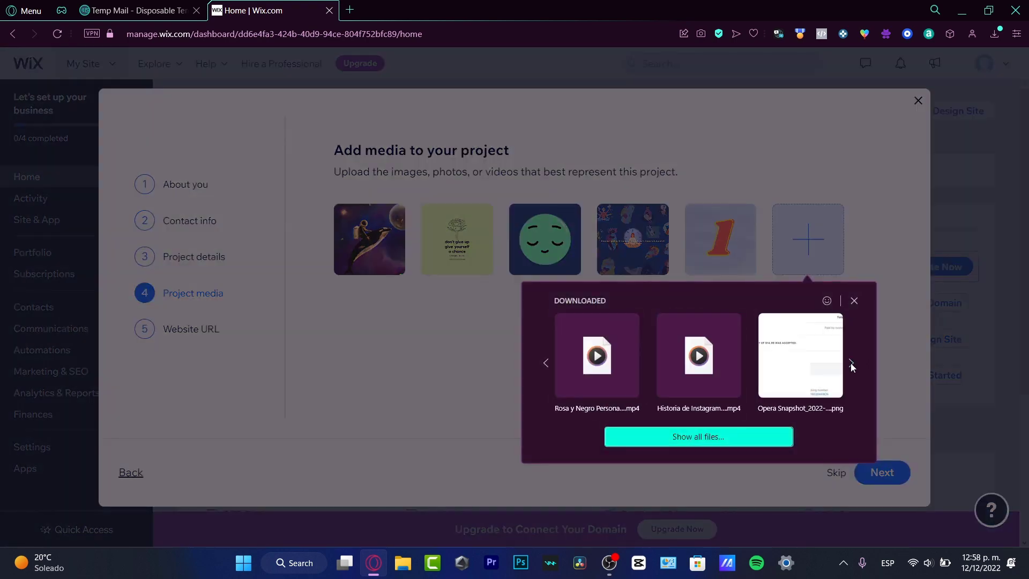
click(853, 367)
click(853, 367)
click(853, 367)
click(853, 367)
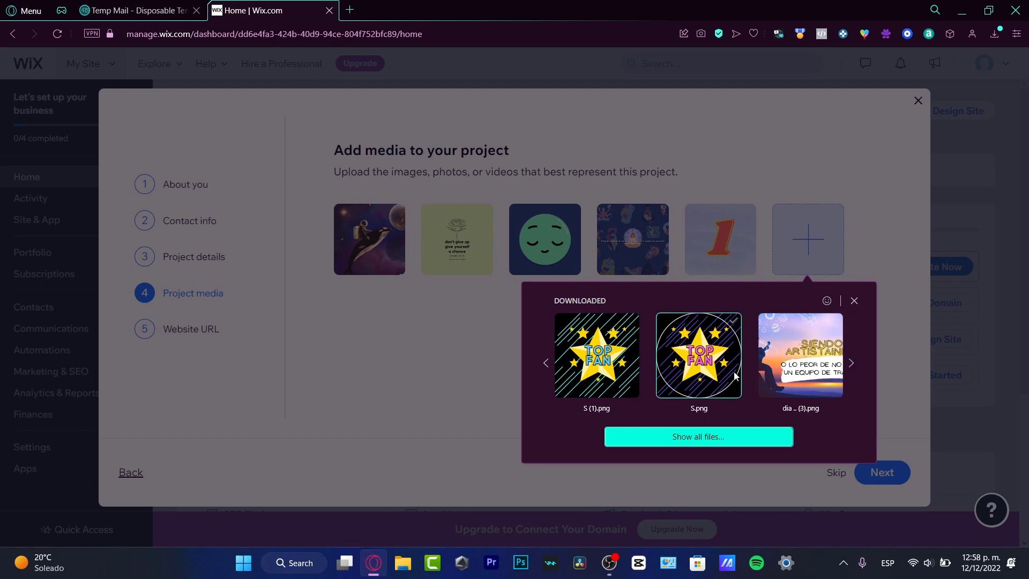
click(714, 371)
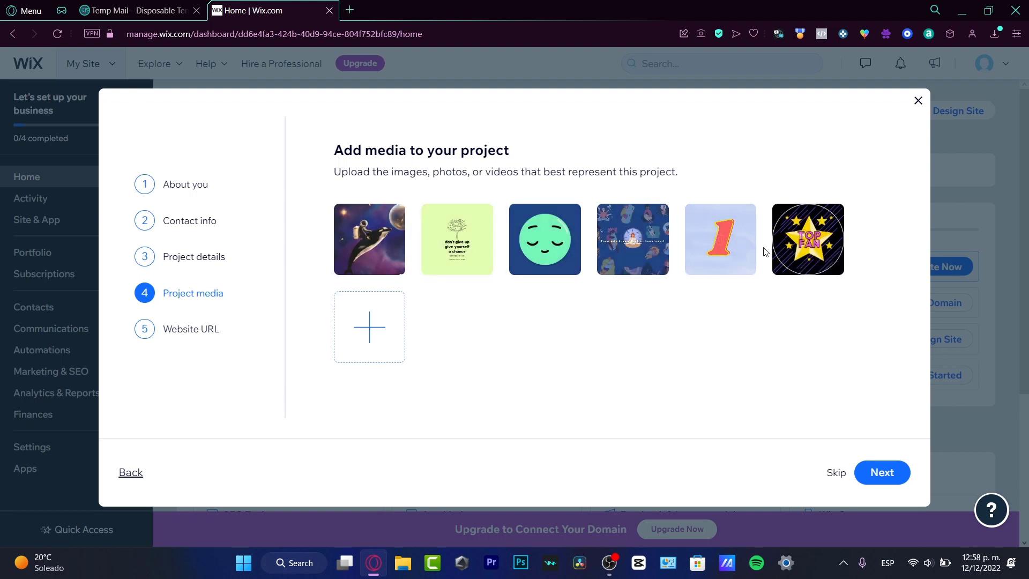
click(865, 462)
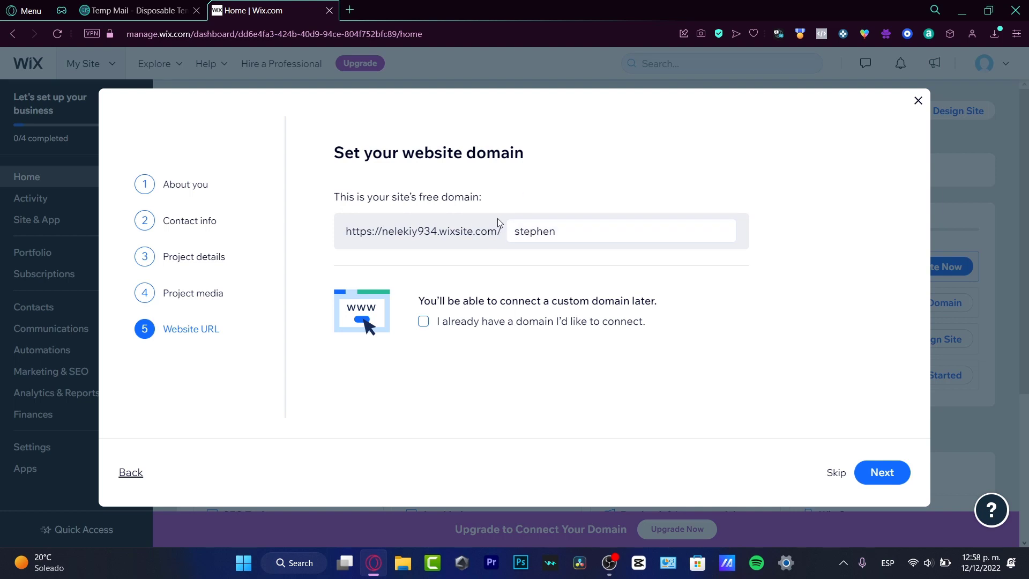
Step: Keep the free Wix domain, finish the wizard and continue setup on the dashboard
click(424, 325)
click(428, 326)
click(572, 228)
click(574, 229)
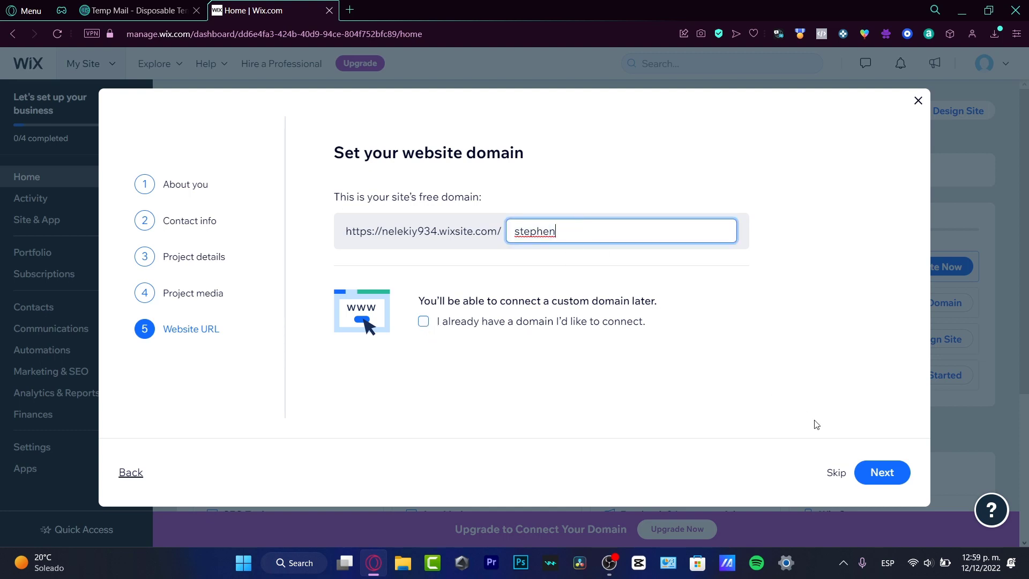
click(876, 475)
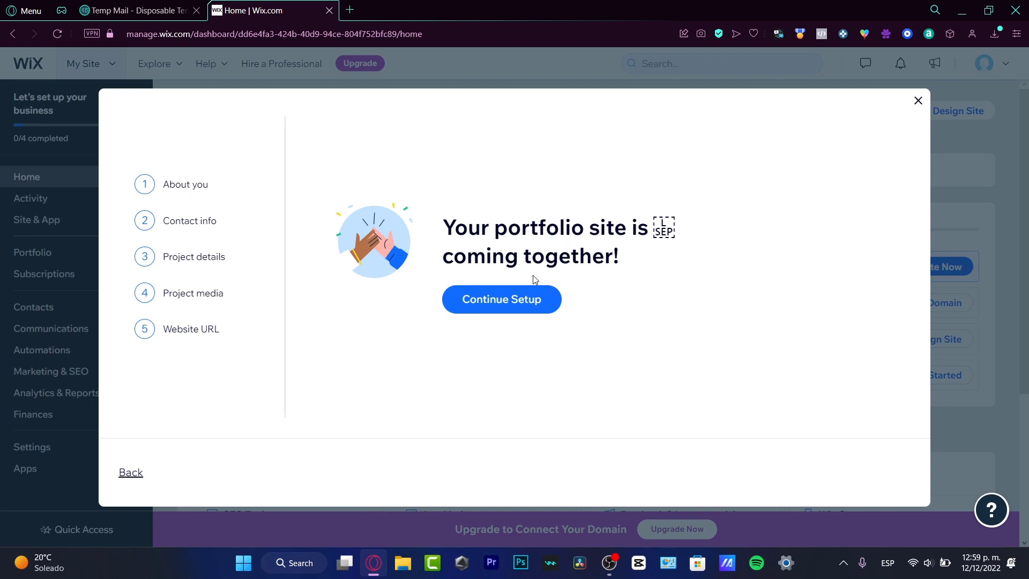
click(501, 298)
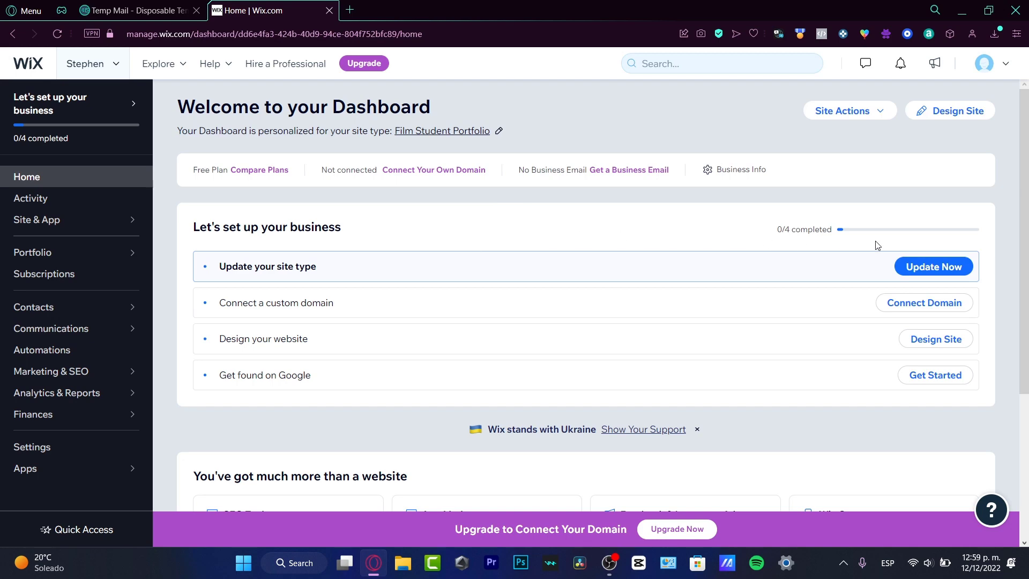
click(949, 266)
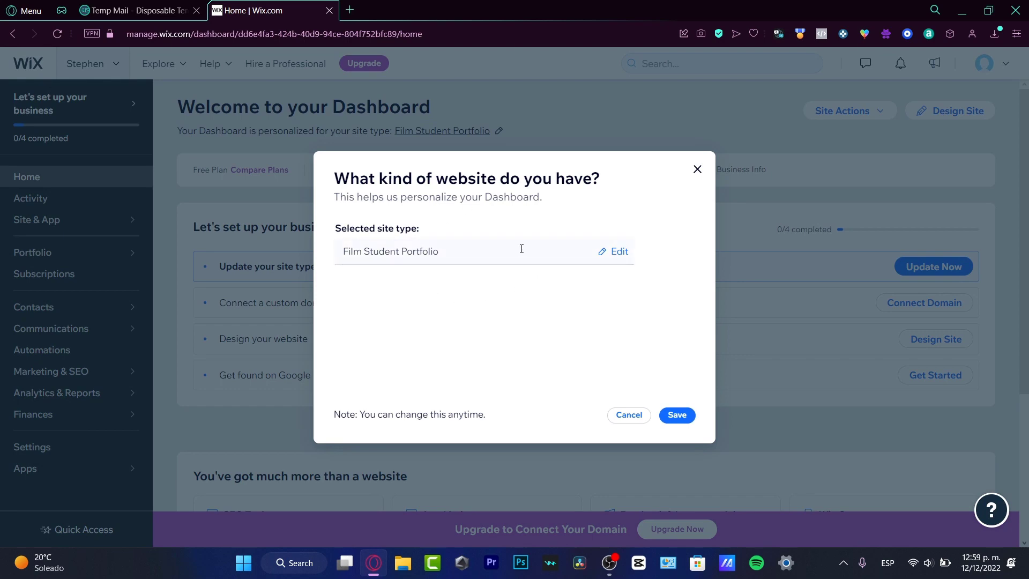
click(630, 414)
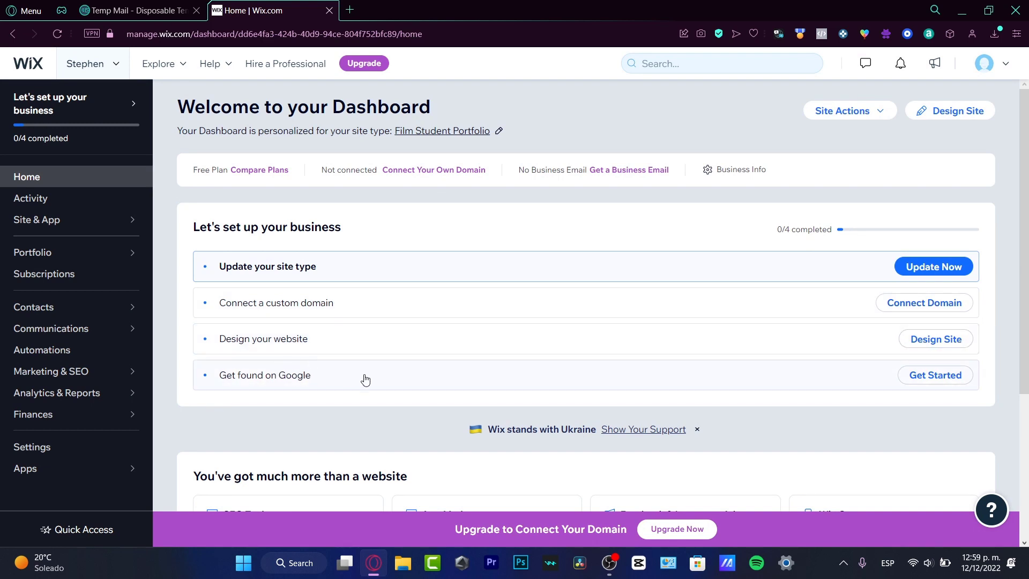
Step: Launch Design Site from the dashboard to get the site creation options
scroll(804, 349, down, 4)
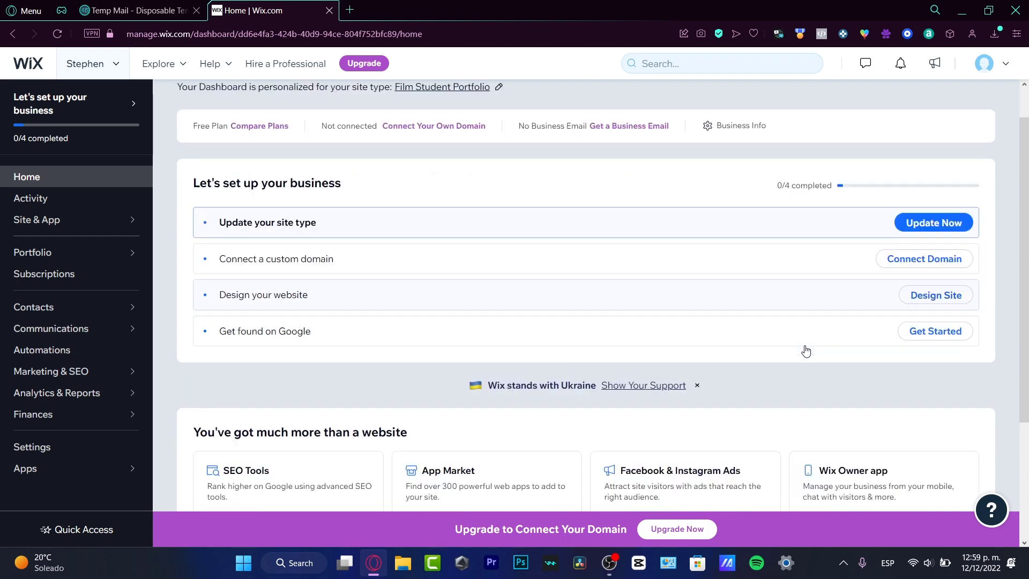
scroll(803, 350, up, 5)
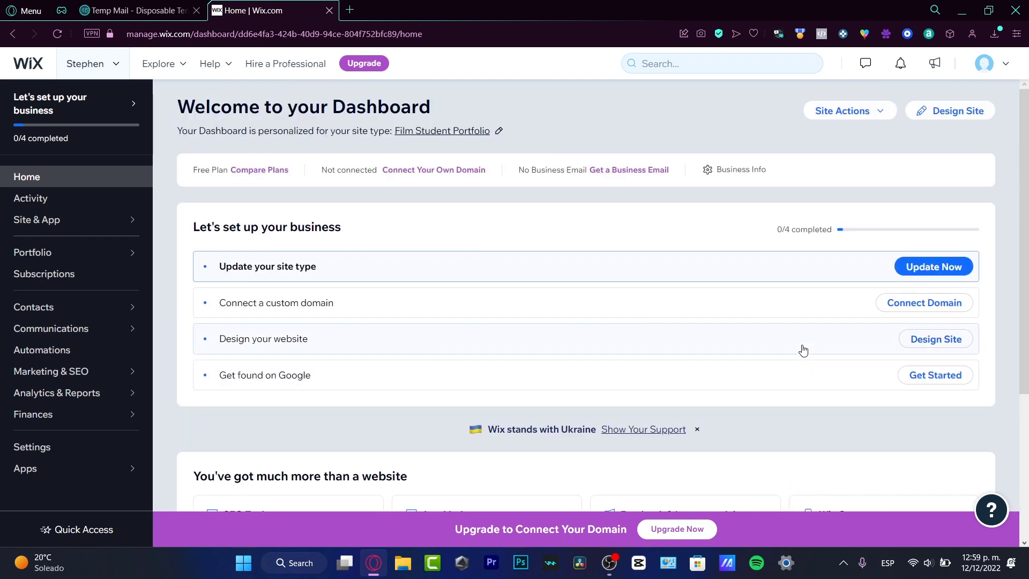
click(907, 341)
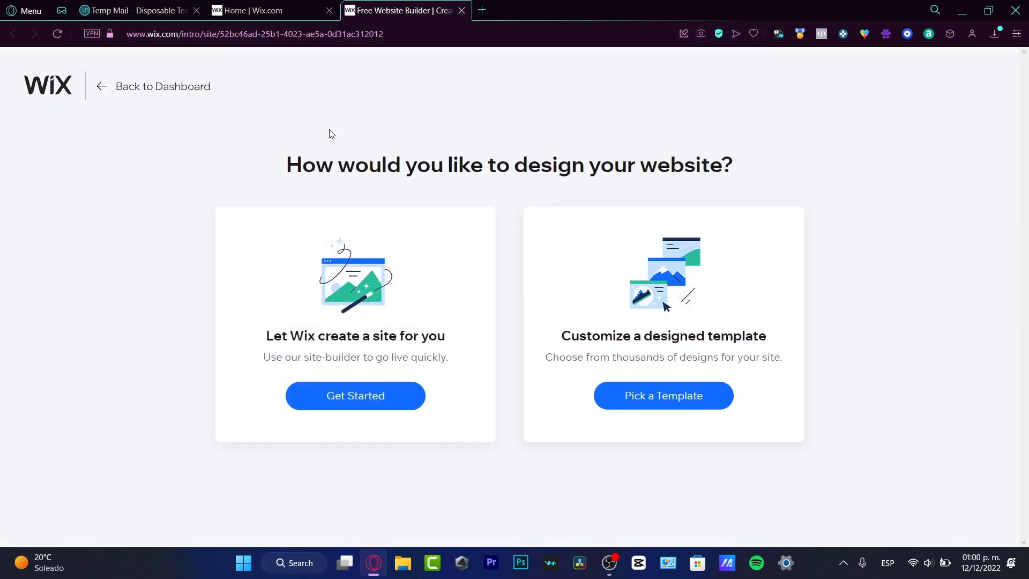
Step: Choose 'Let Wix create a site for you' to have the site built automatically
drag(290, 336, 443, 337)
drag(559, 337, 766, 334)
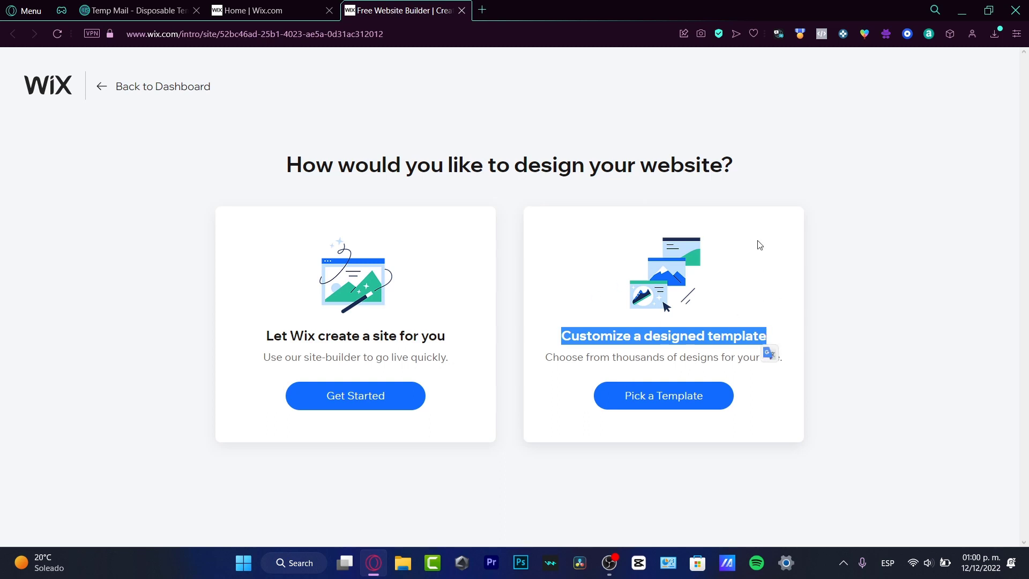
click(810, 213)
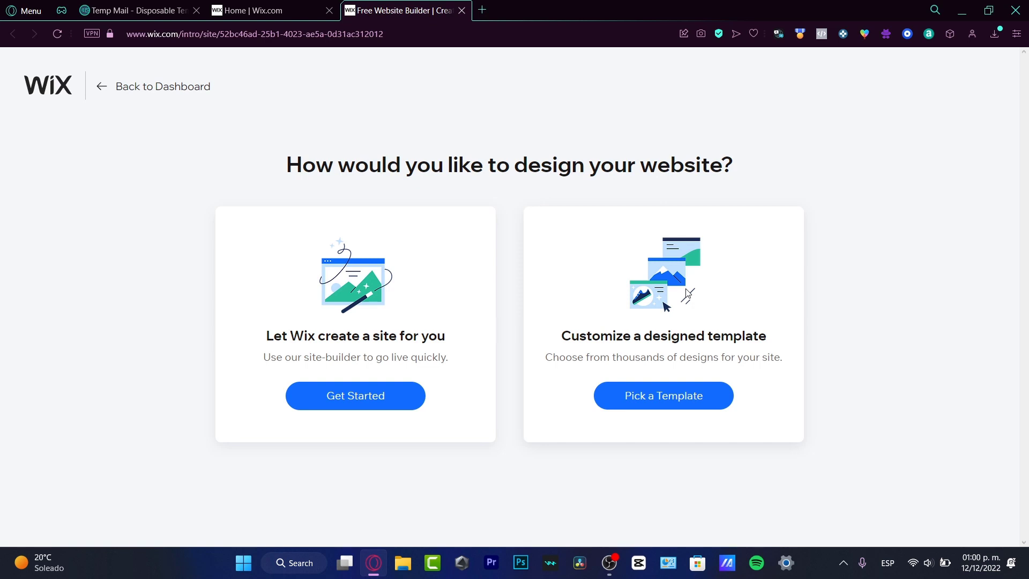
click(378, 408)
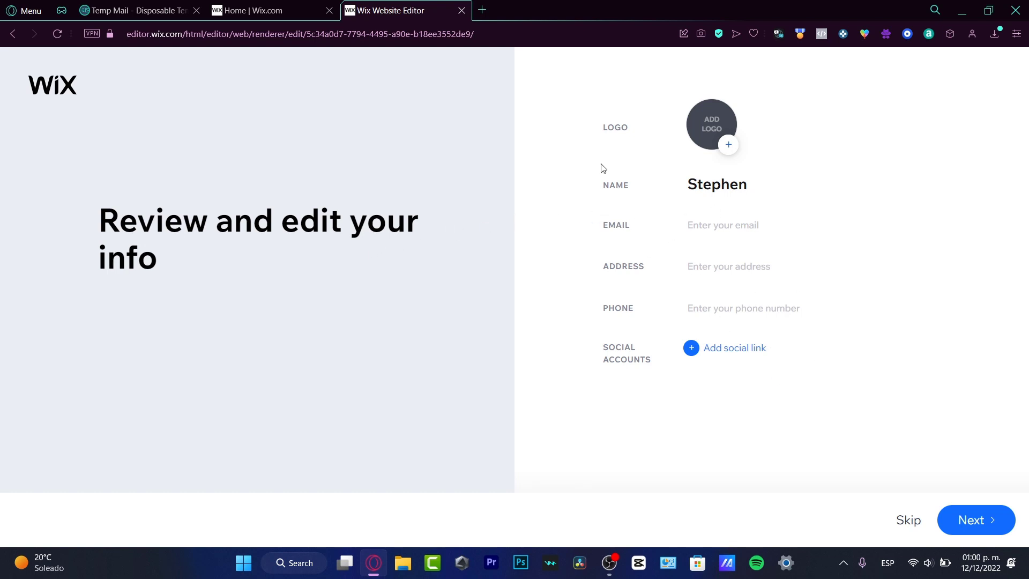
Step: Set 1.png as the site logo and autofill the saved contact email
click(726, 154)
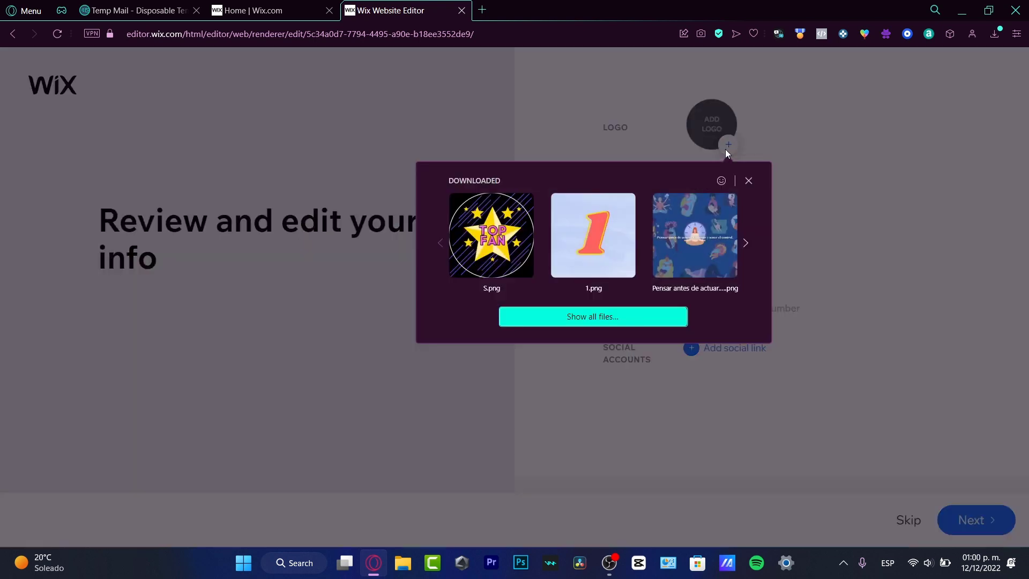
click(608, 240)
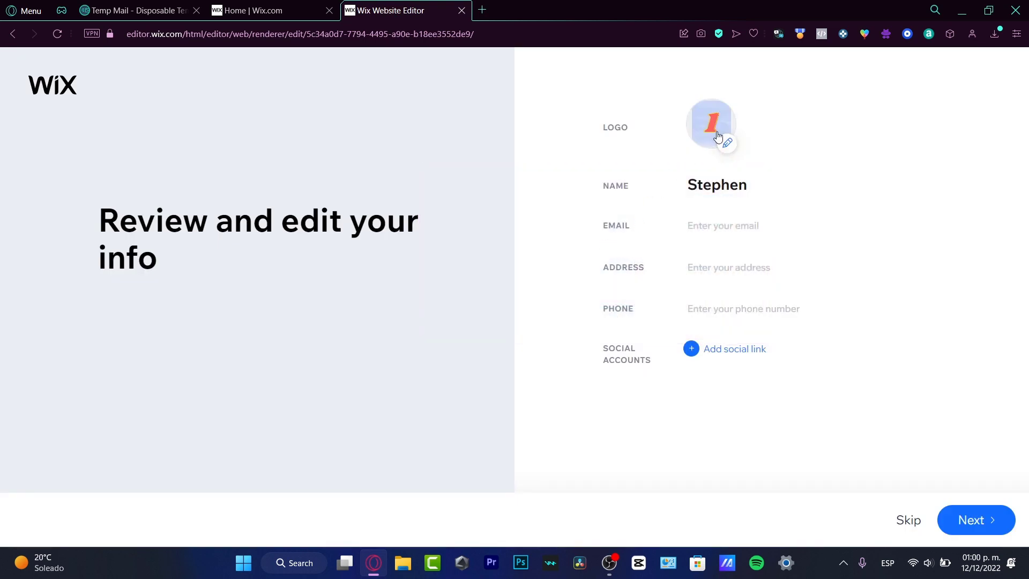
click(744, 231)
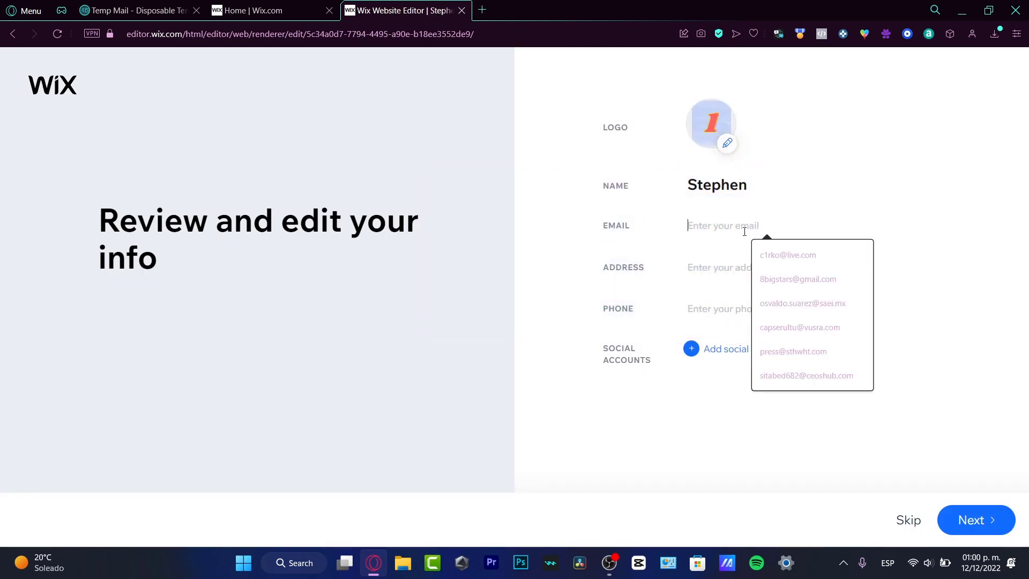
click(802, 323)
click(764, 268)
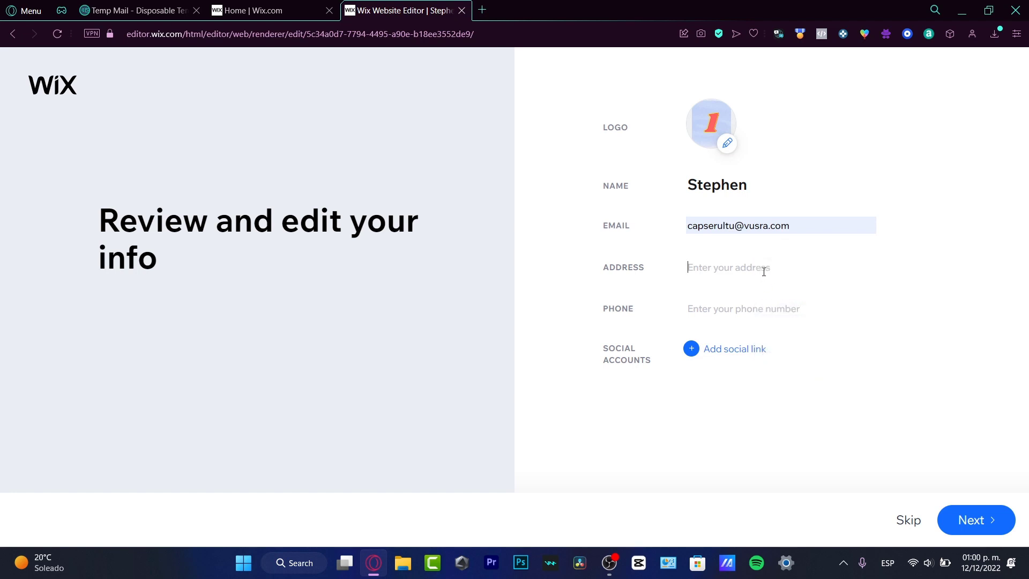
Step: Fill the address from a suggested street address and autofill the saved phone number
text(Perifer 2)
key(BackSpace)
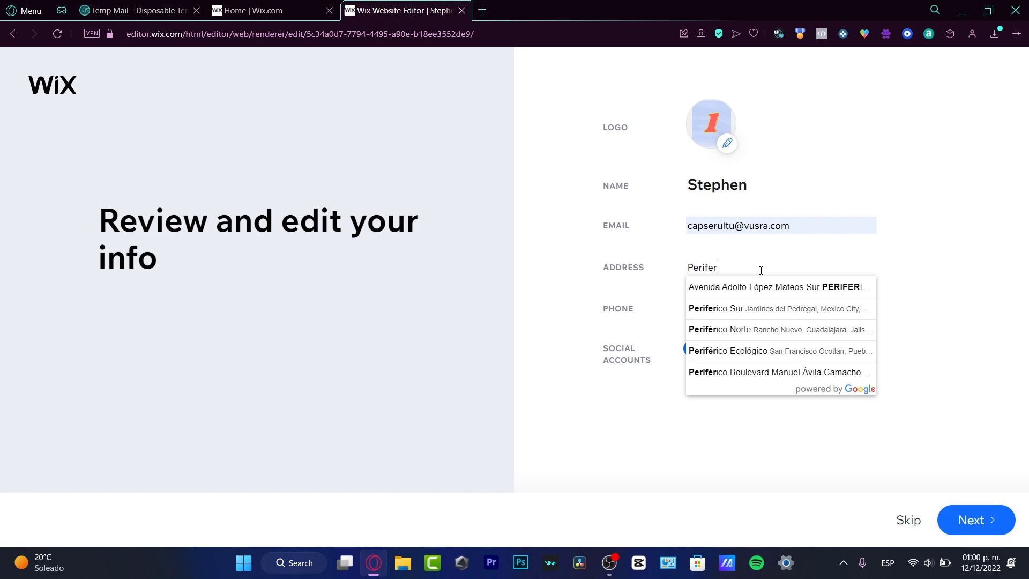
click(769, 309)
click(766, 308)
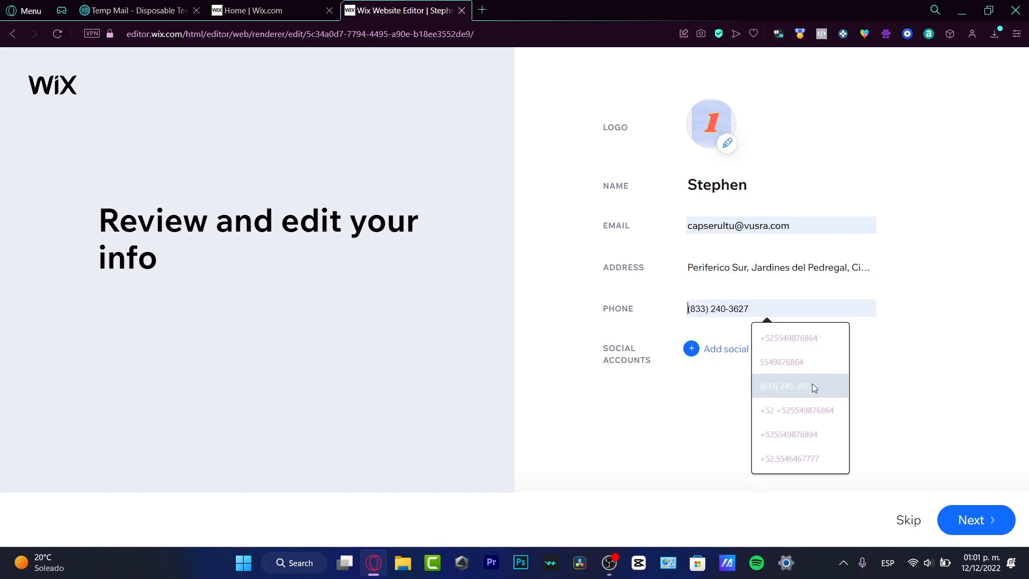
click(841, 391)
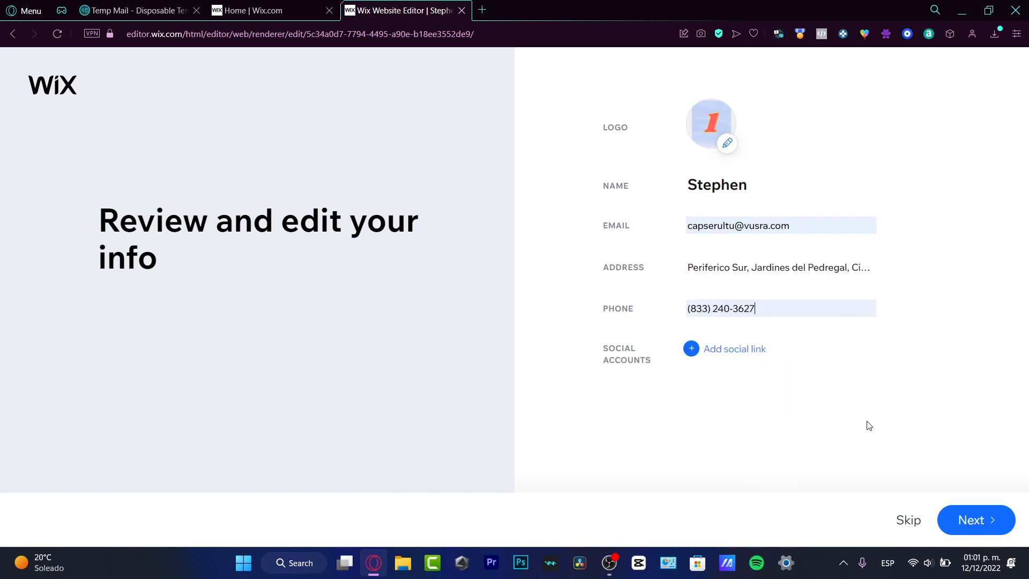
click(976, 528)
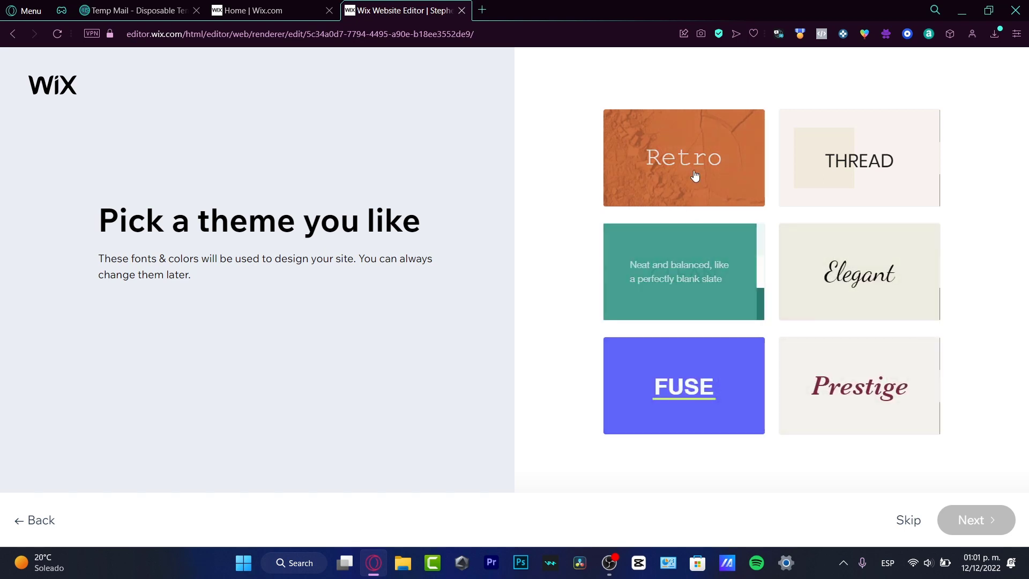
Step: Select the Fuse theme and advance to the homepage designs
click(705, 383)
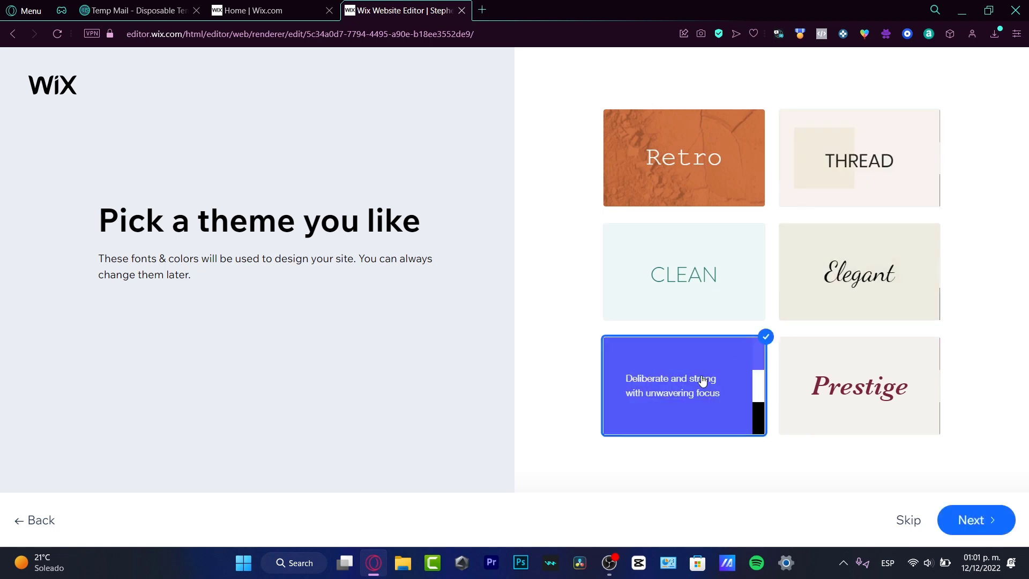
click(969, 519)
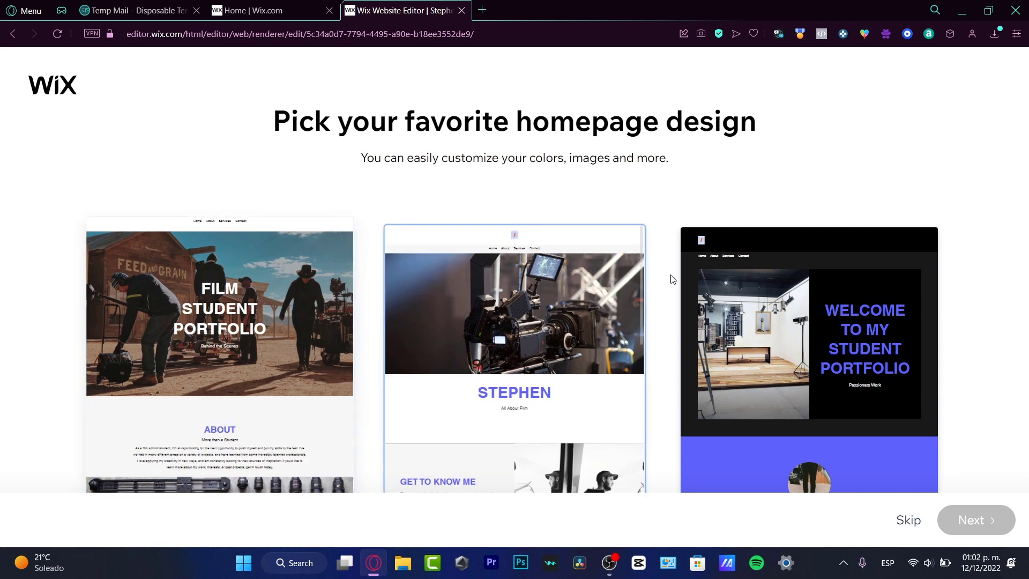
Step: Pick the third homepage design, the dark Student Portfolio layout, and continue
click(820, 358)
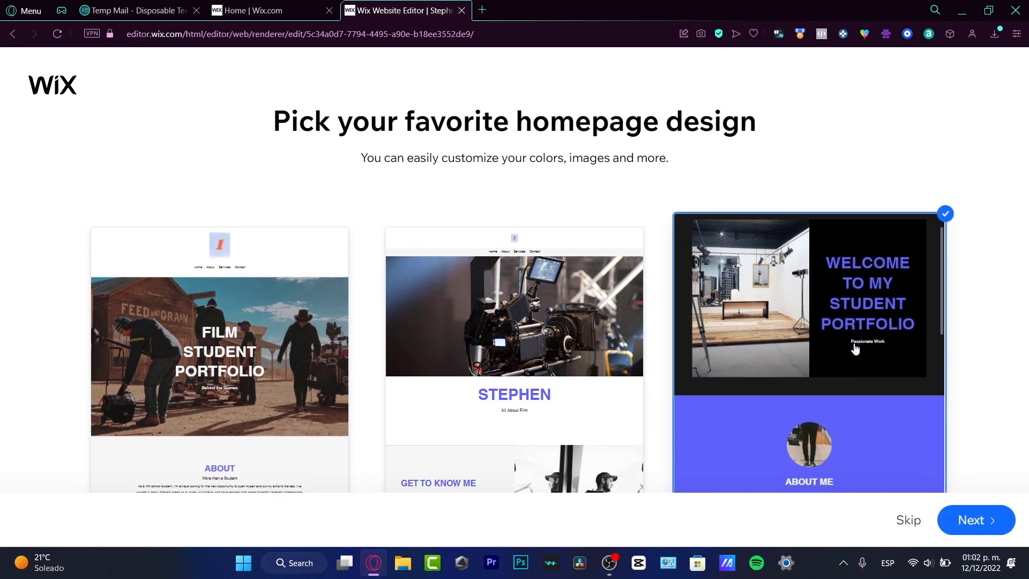
click(990, 507)
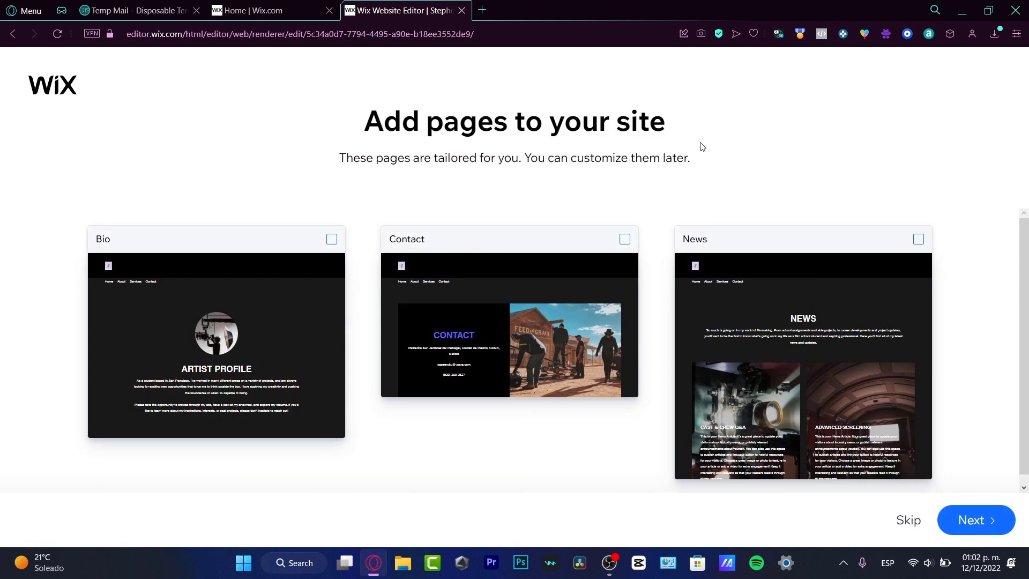
Step: Include the Bio and Contact pages, complete the wizard, and open the site in the editor
mouse_move(294, 287)
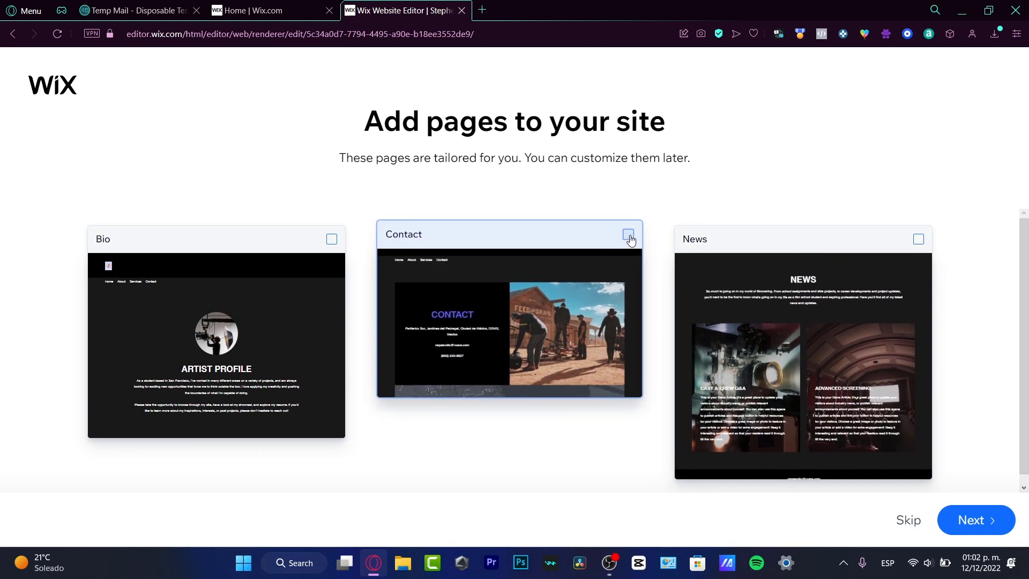
click(335, 233)
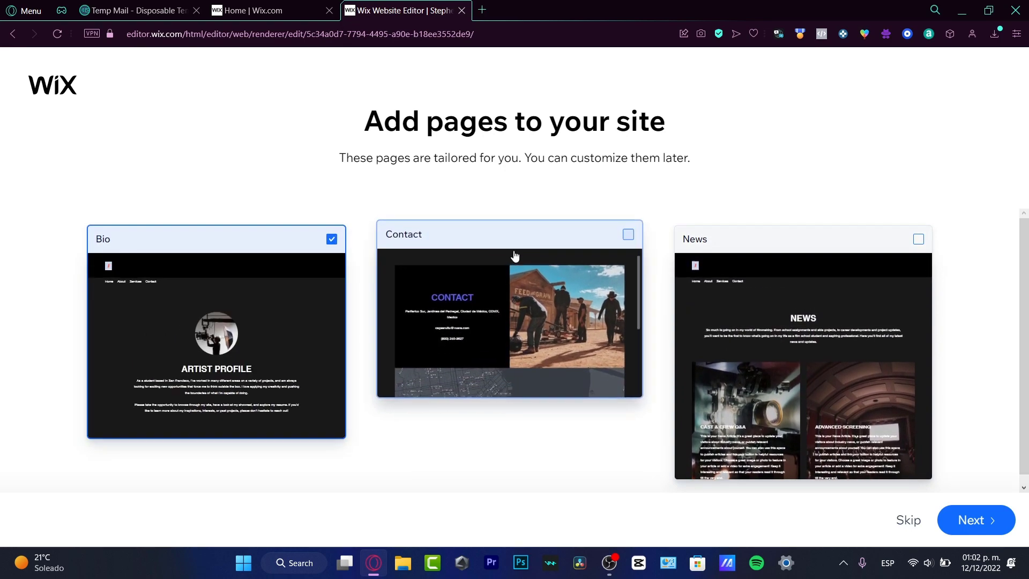
click(628, 236)
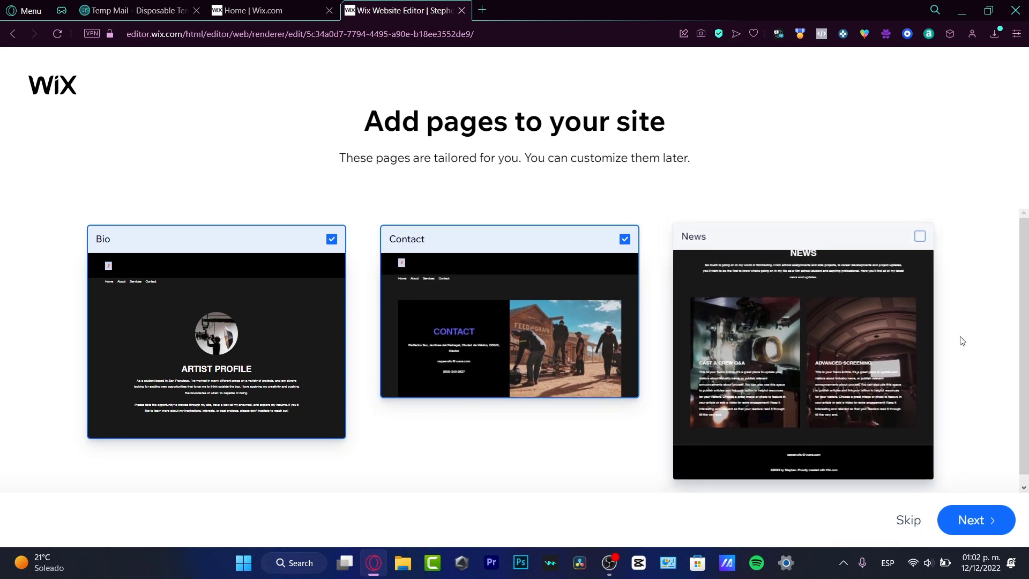
click(972, 520)
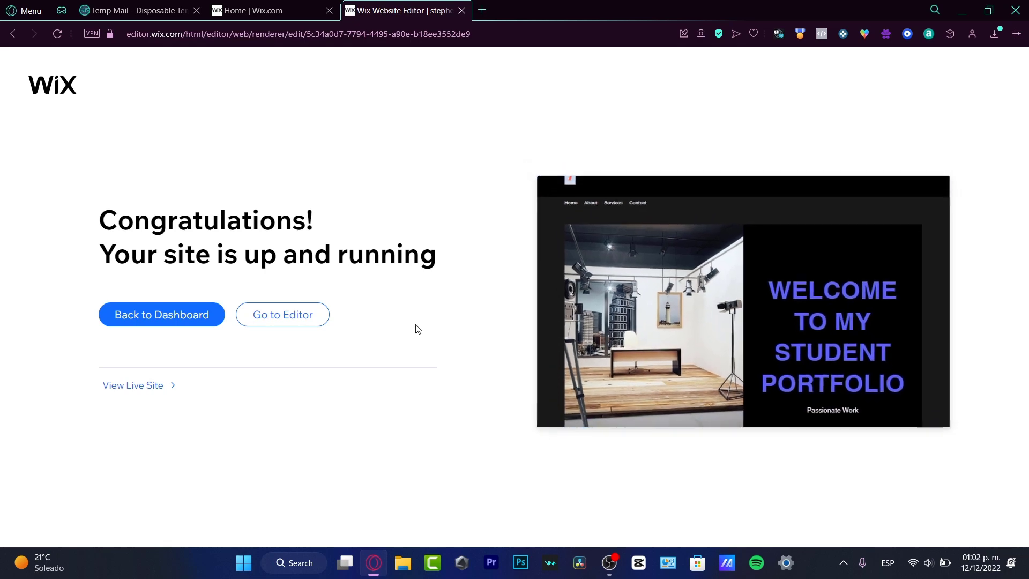
click(296, 320)
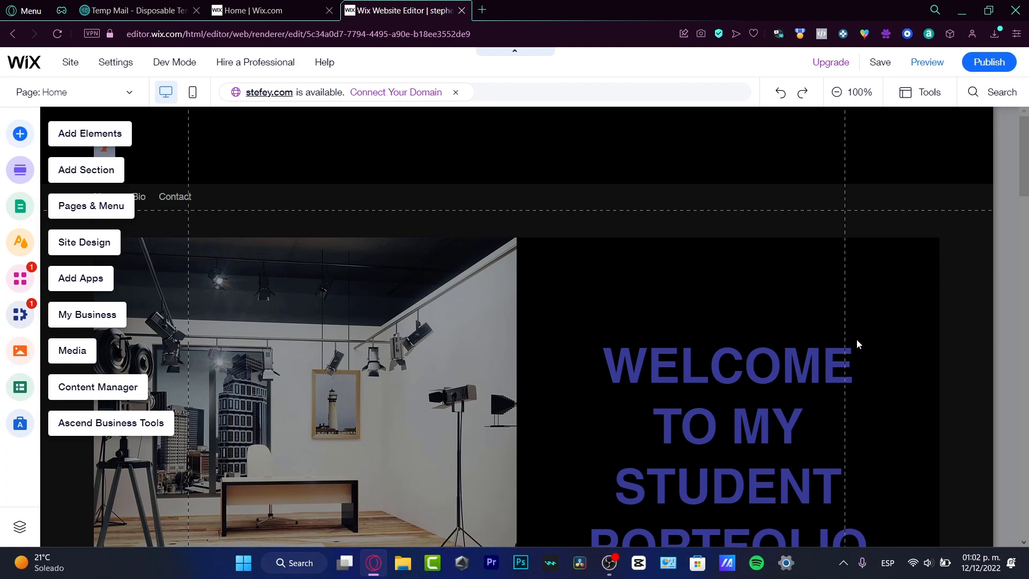
scroll(427, 396, down, 4)
scroll(428, 396, down, 15)
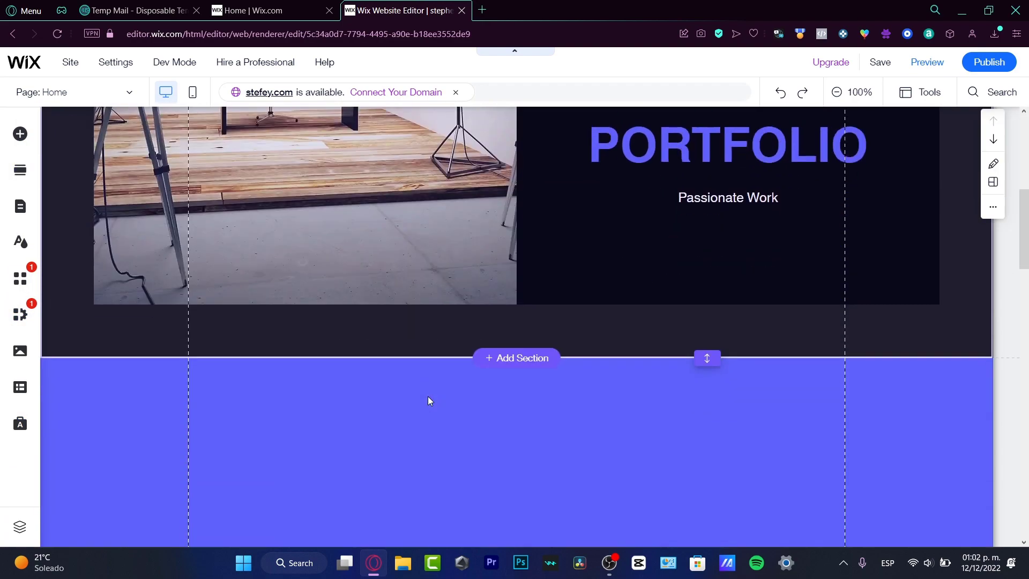
scroll(427, 397, down, 15)
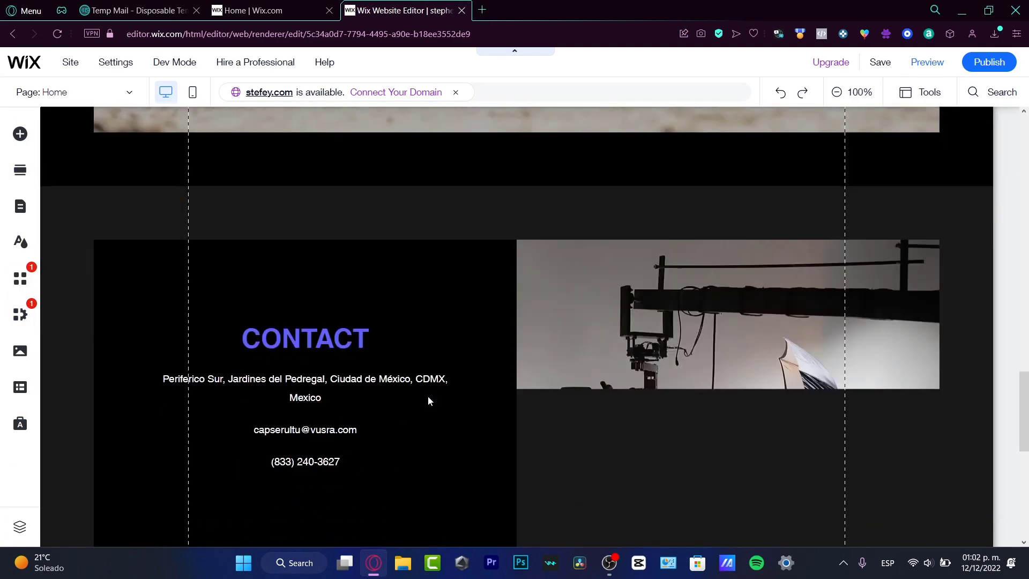
scroll(428, 397, up, 14)
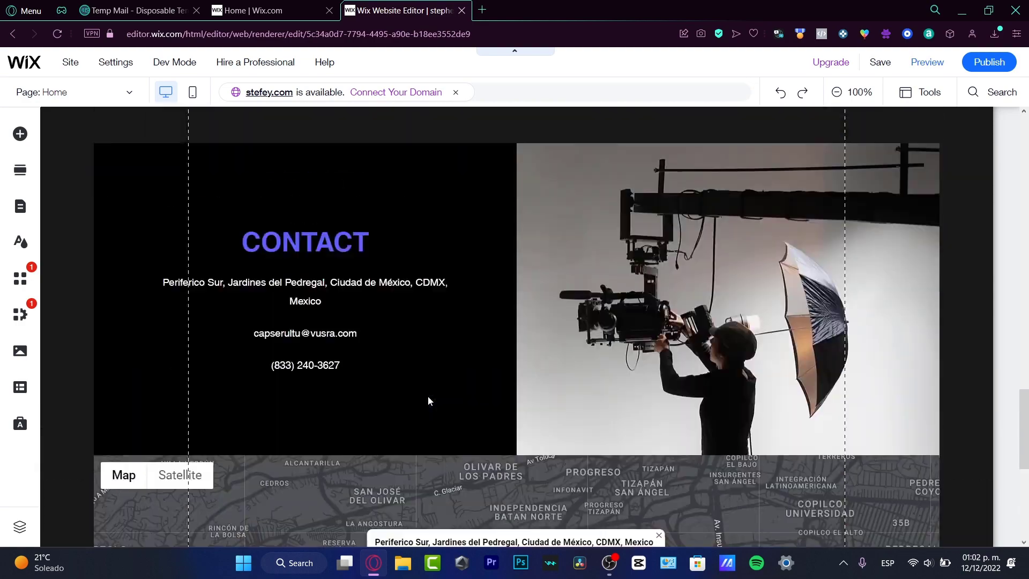
scroll(427, 396, down, 14)
scroll(428, 401, up, 20)
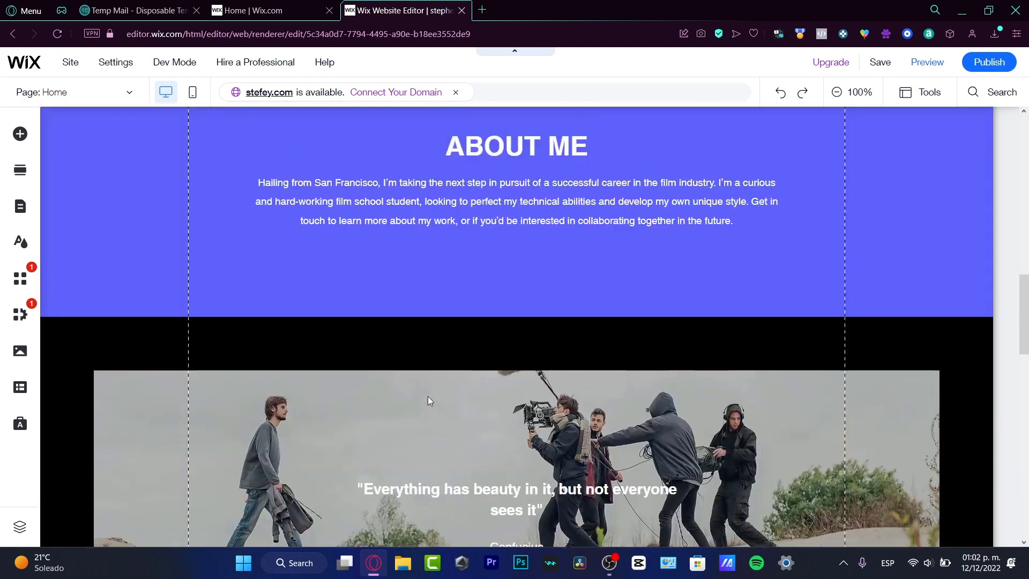
scroll(428, 398, down, 12)
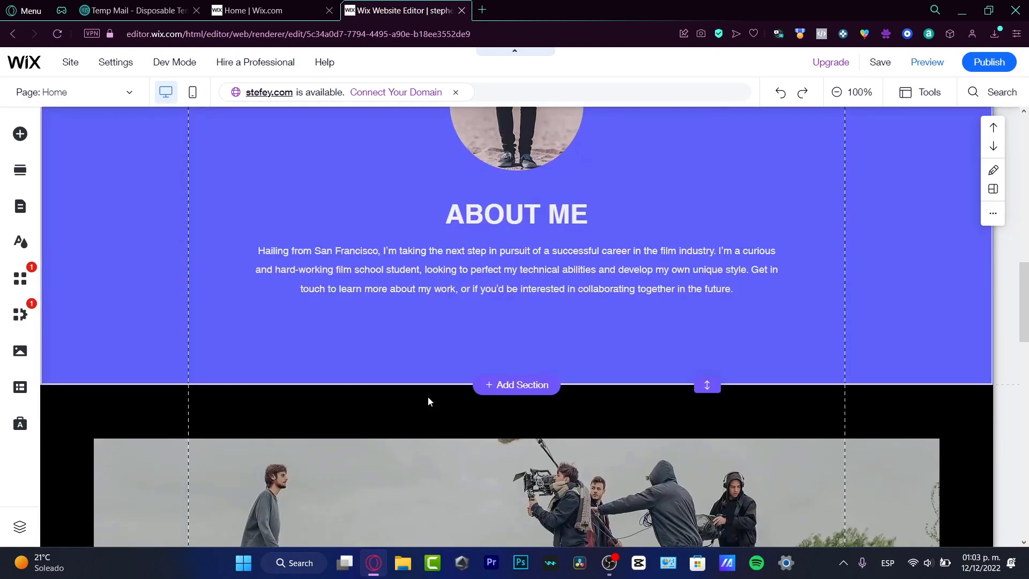
scroll(428, 401, up, 7)
scroll(427, 401, up, 14)
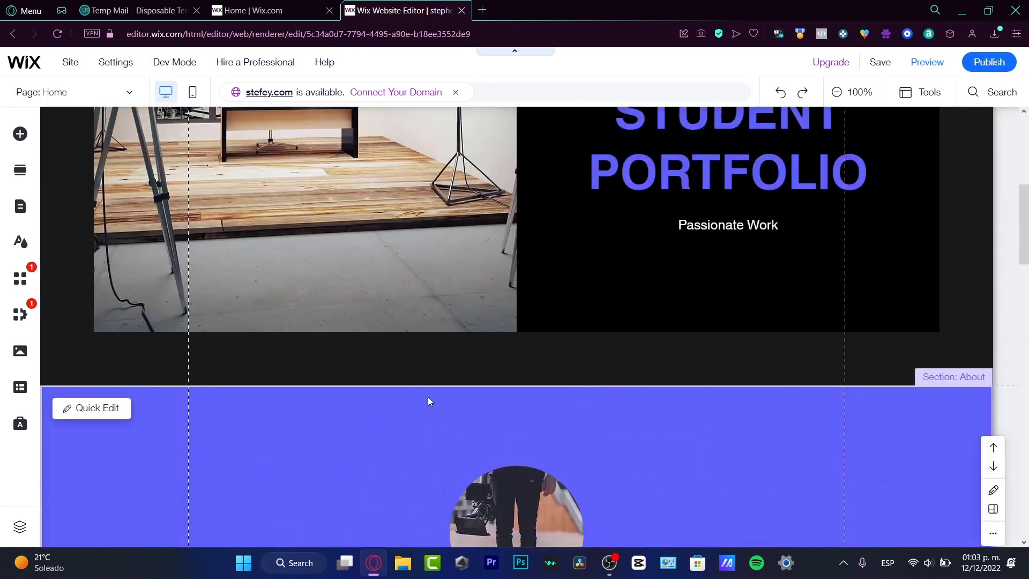
scroll(427, 401, down, 10)
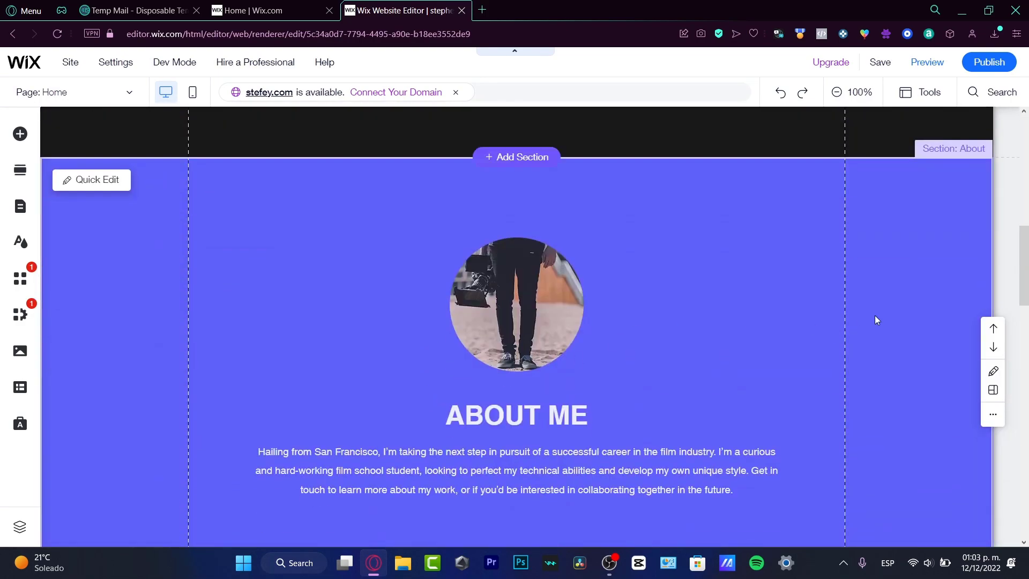
Step: Select the About strip and bring up its background colours, trying olive green
click(139, 267)
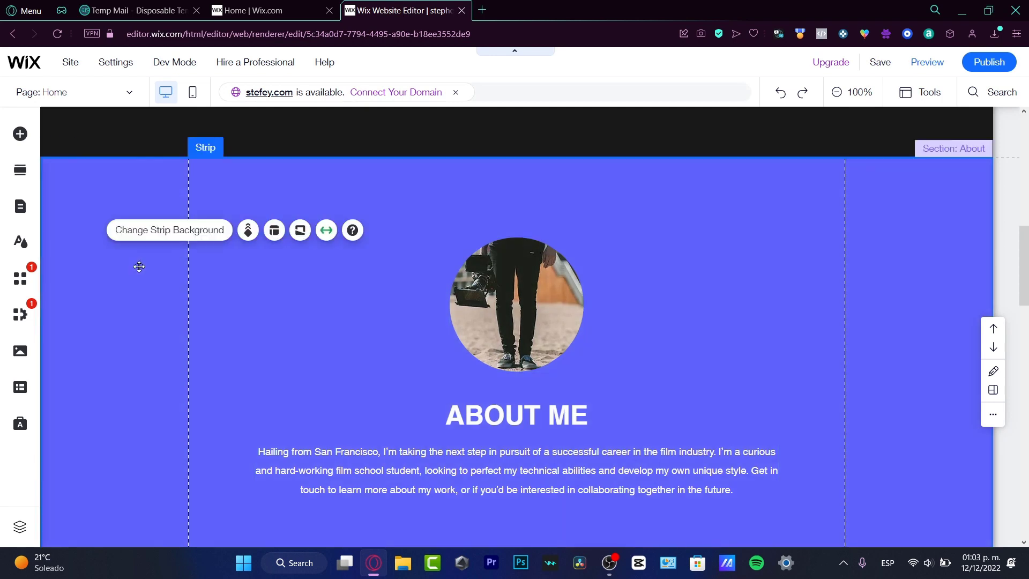
click(162, 238)
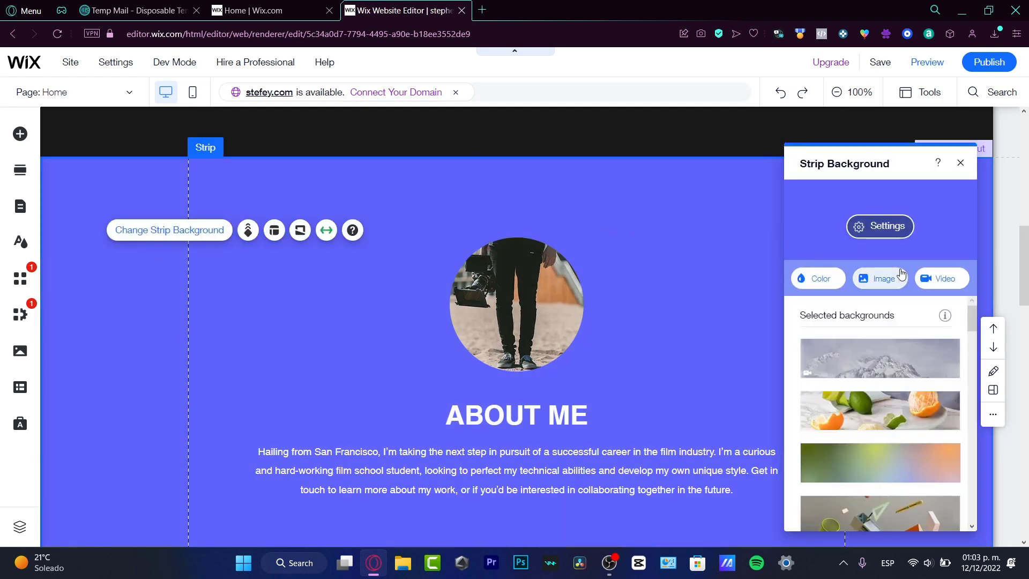
click(829, 283)
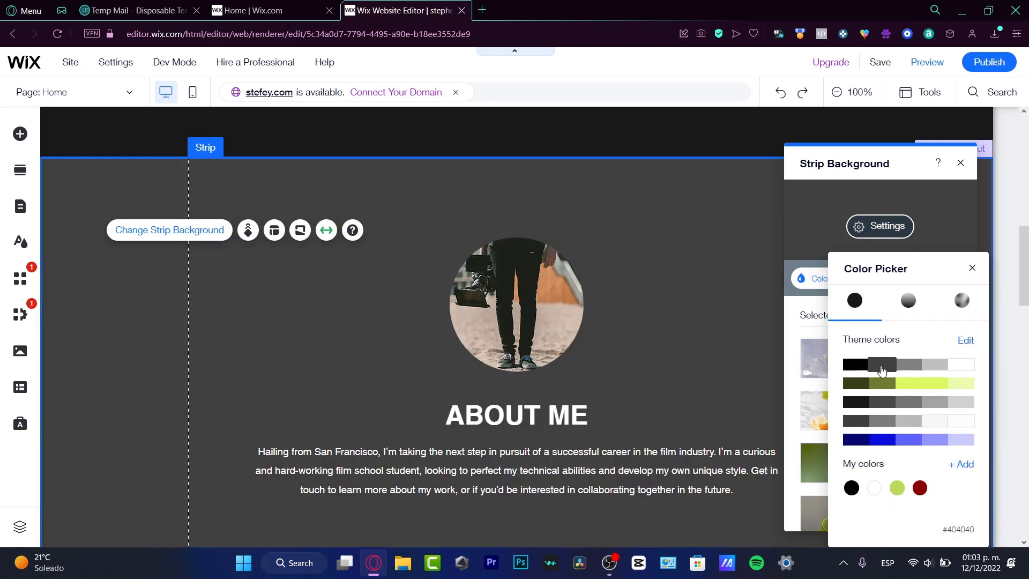
click(882, 384)
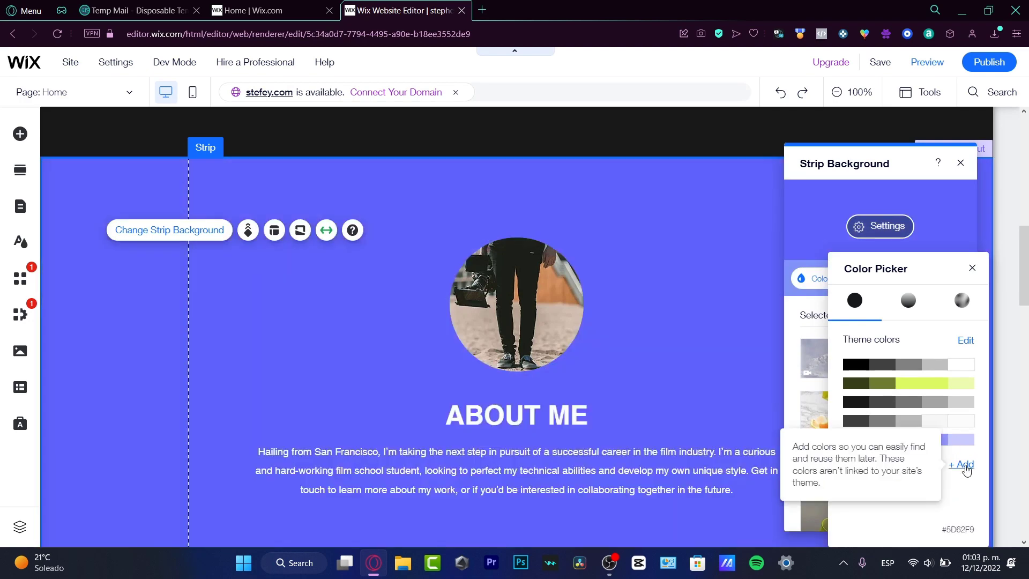
Step: Create and apply the custom mustard background colour #B19022
click(961, 464)
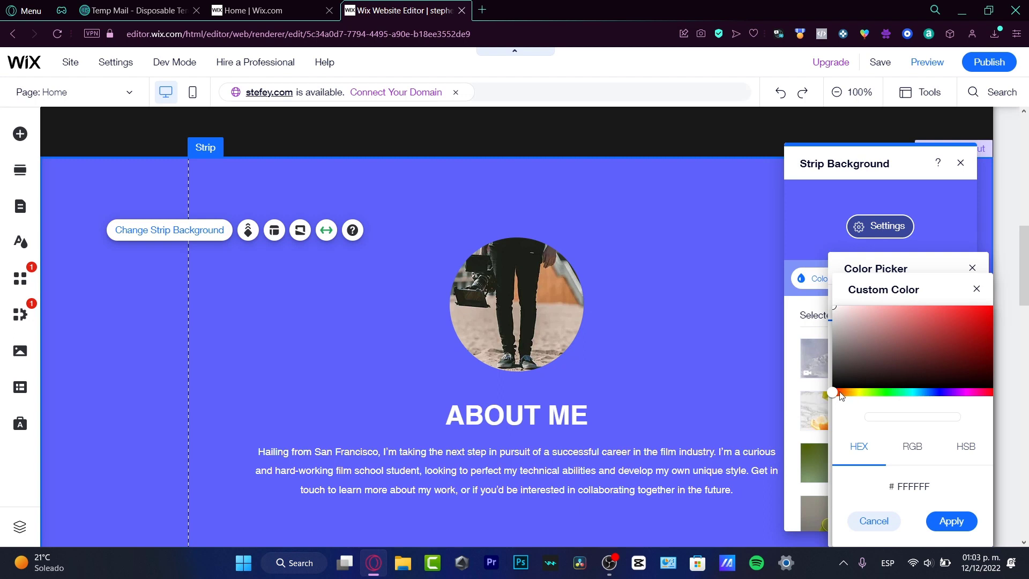
mouse_move(841, 396)
mouse_down()
mouse_move(871, 397)
mouse_move(859, 402)
mouse_up()
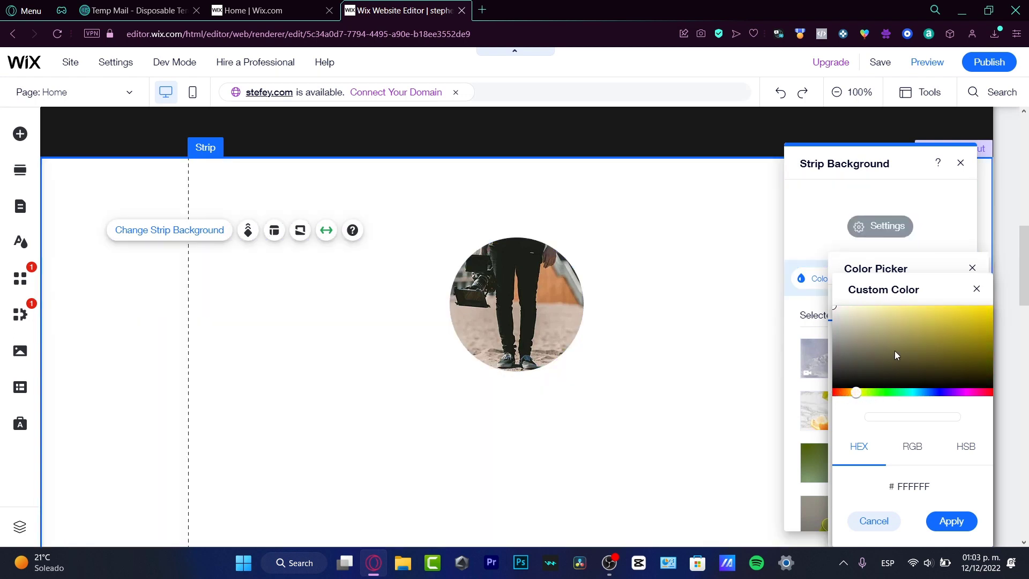
drag(894, 350, 962, 331)
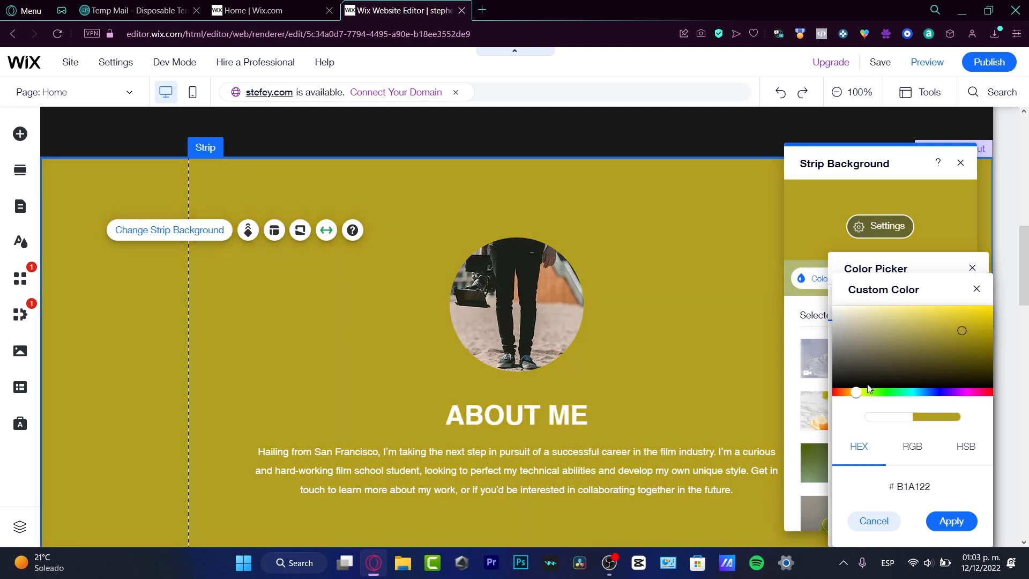
click(853, 394)
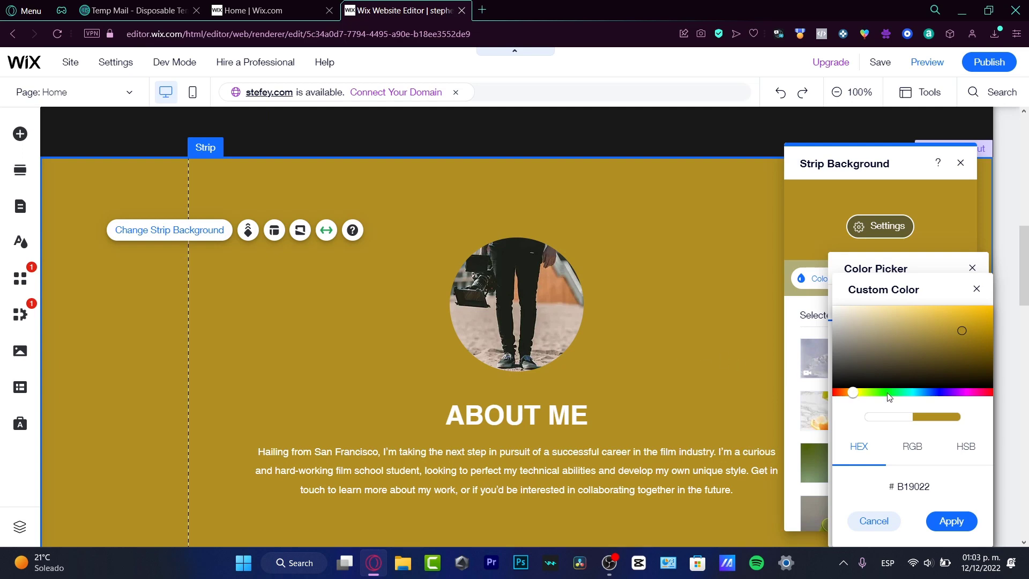
click(951, 521)
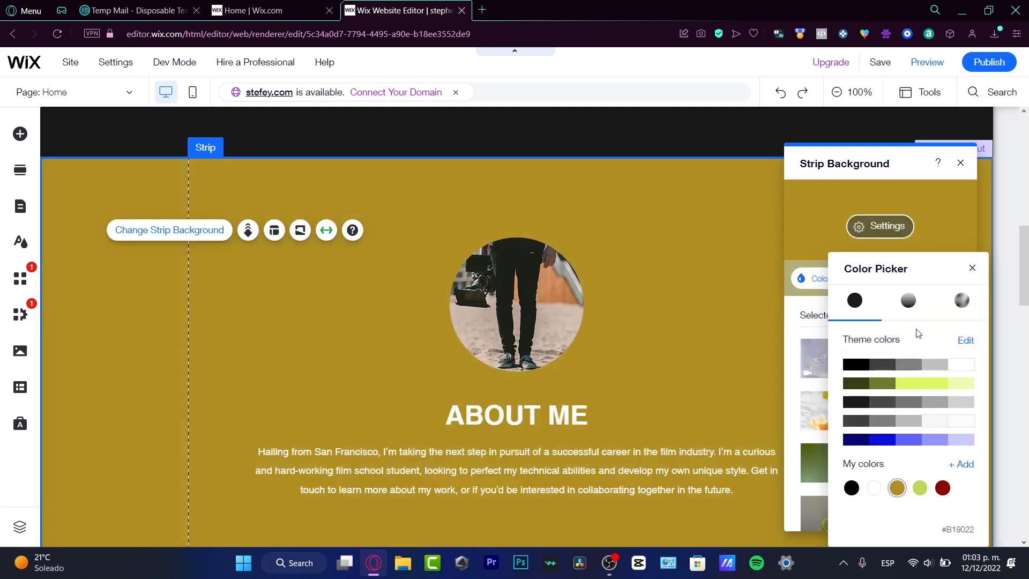
Step: Switch the About background to a fluid gradient, close the panels, and select the portrait
click(964, 301)
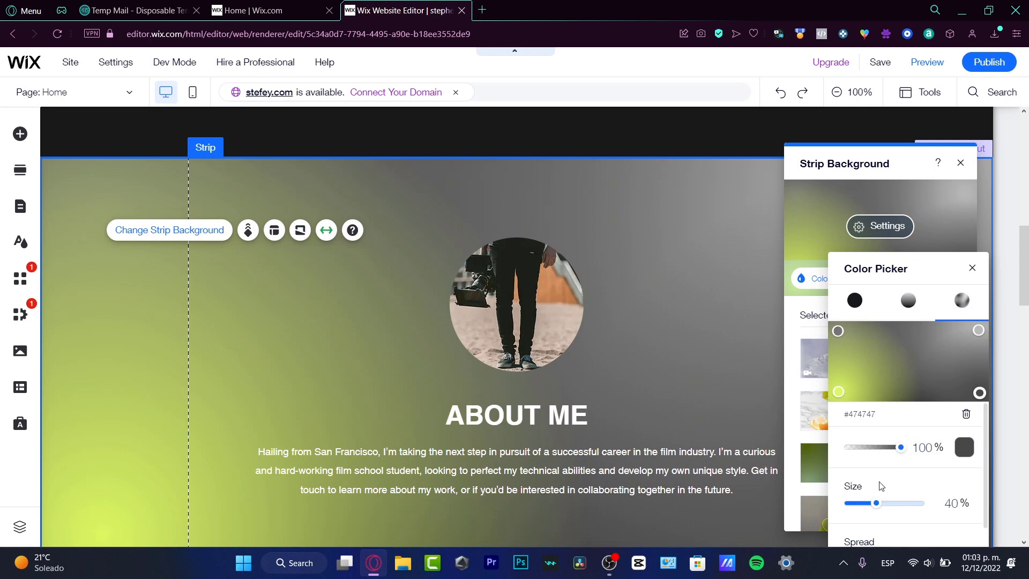
scroll(929, 461, down, 1)
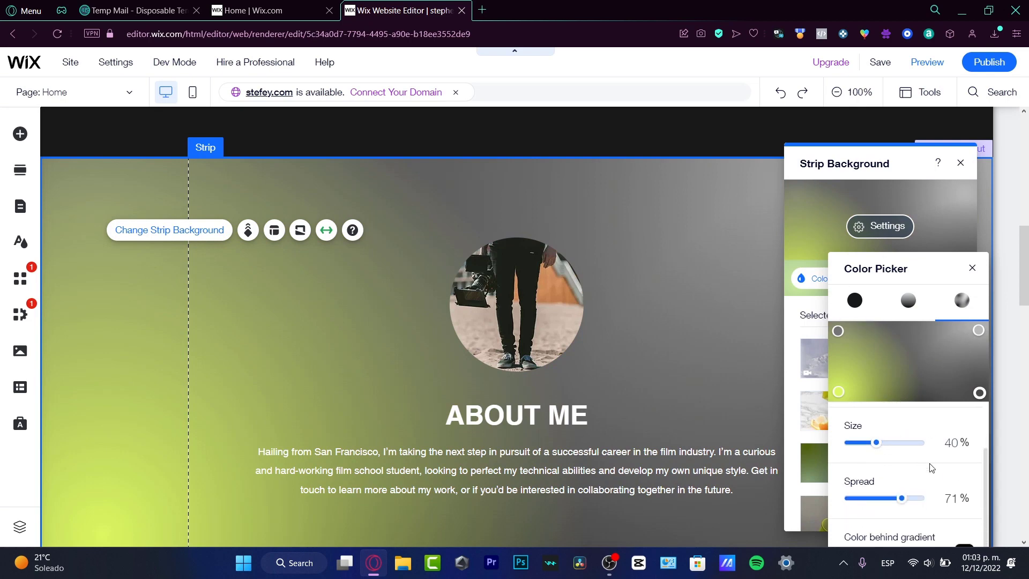
click(972, 268)
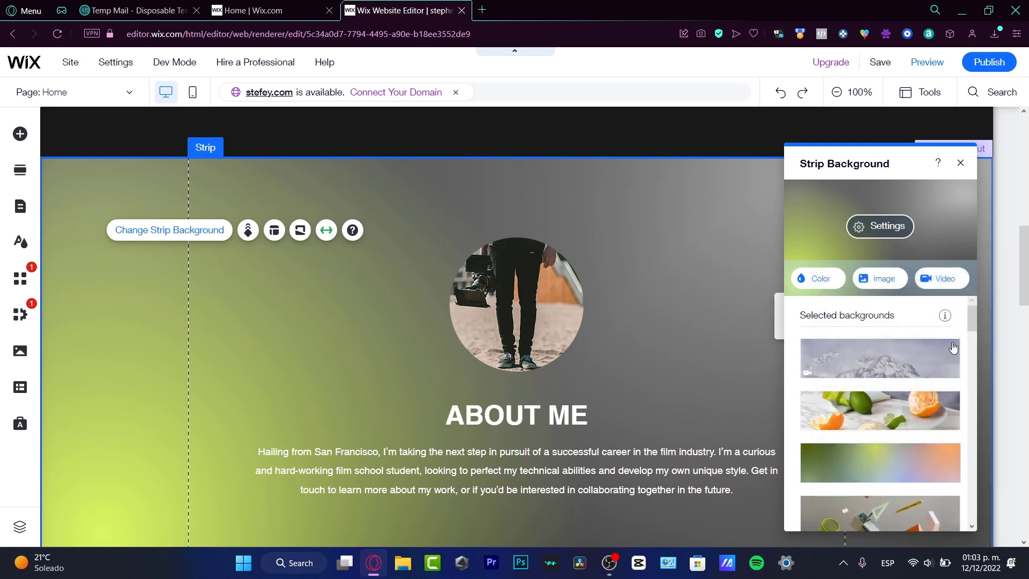
click(960, 163)
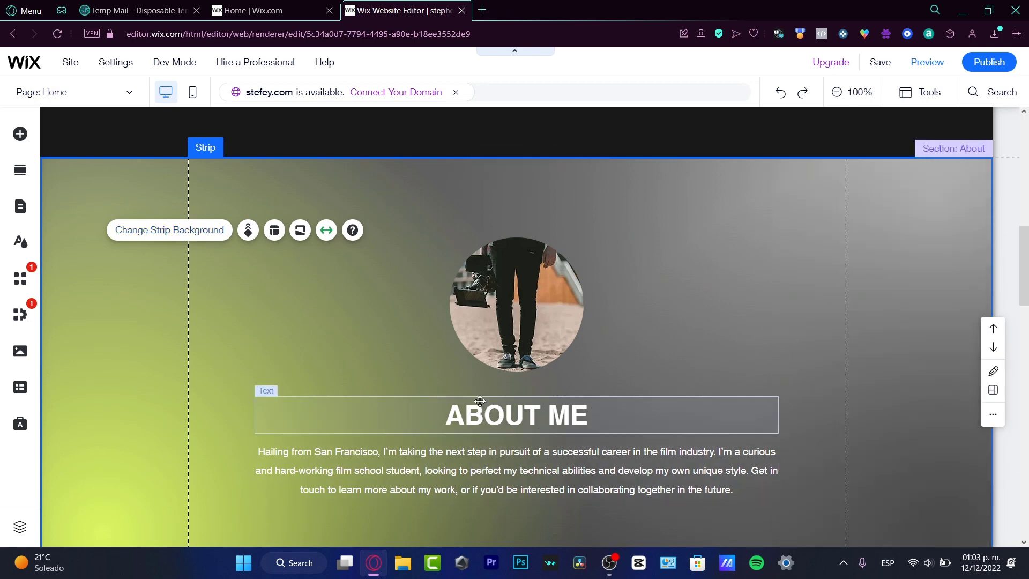
click(501, 319)
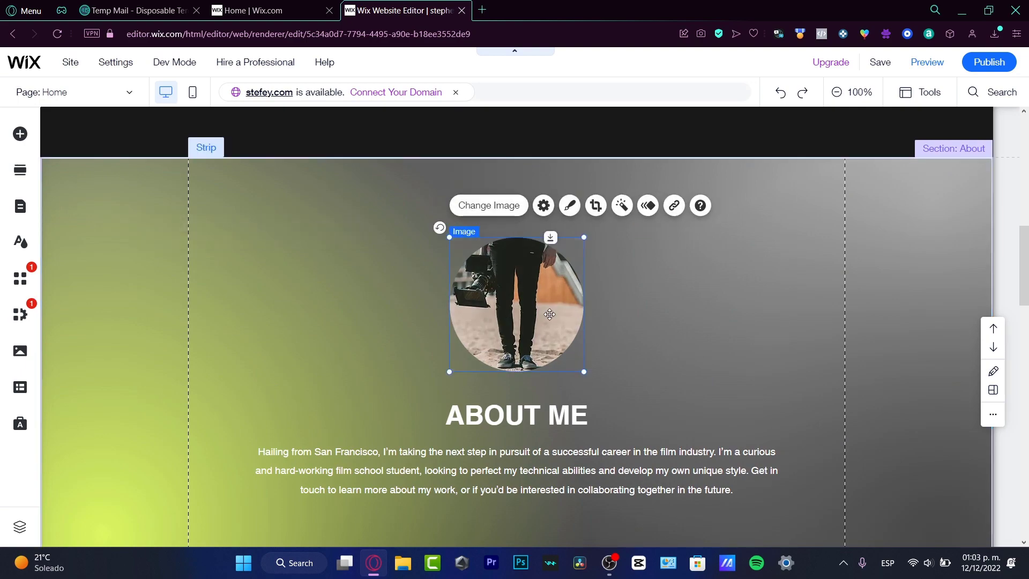
Step: Select the Google map in the Contact section and open its location settings
scroll(549, 314, down, 8)
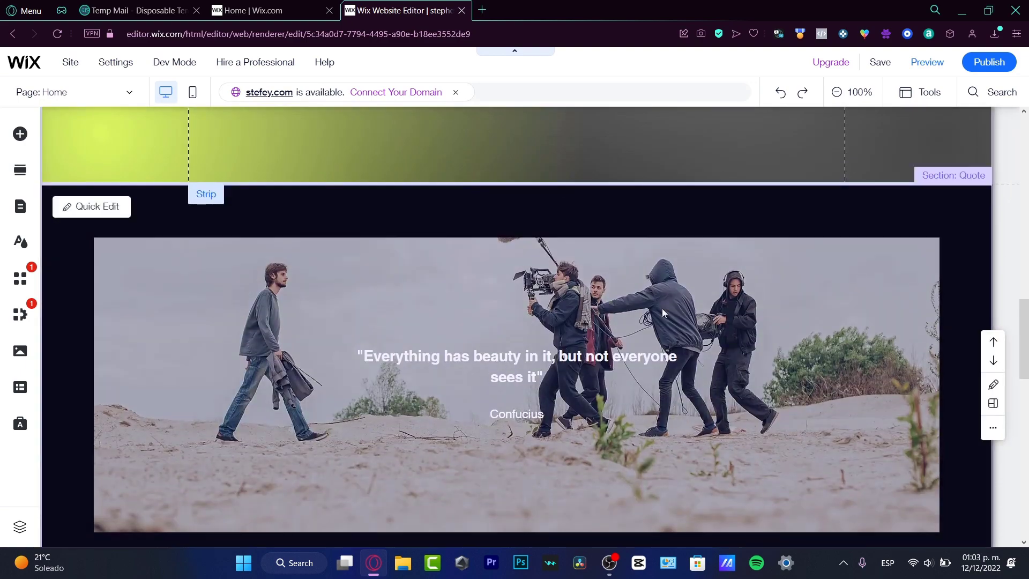
scroll(542, 368, down, 7)
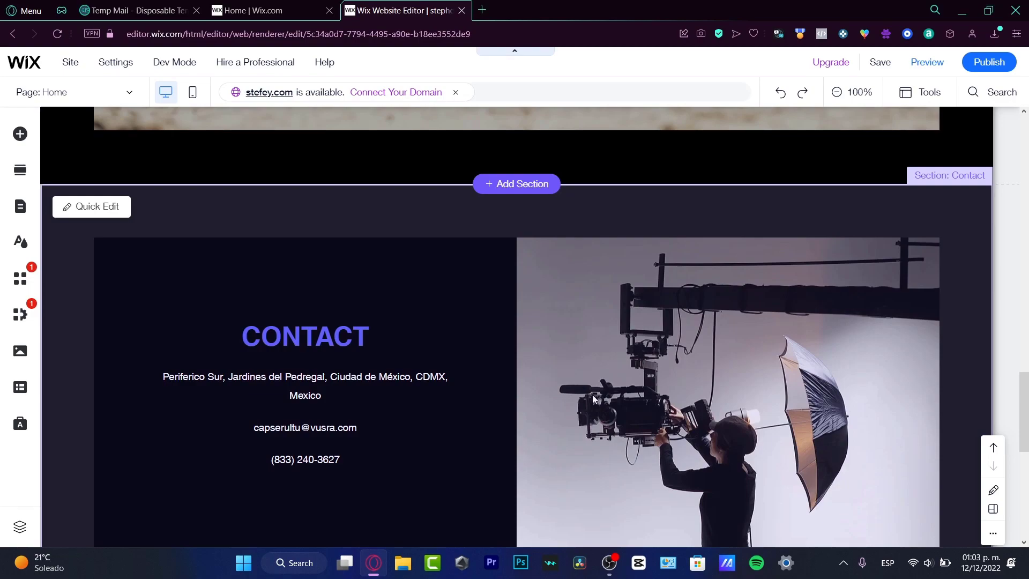
scroll(594, 399, down, 4)
scroll(592, 217, down, 3)
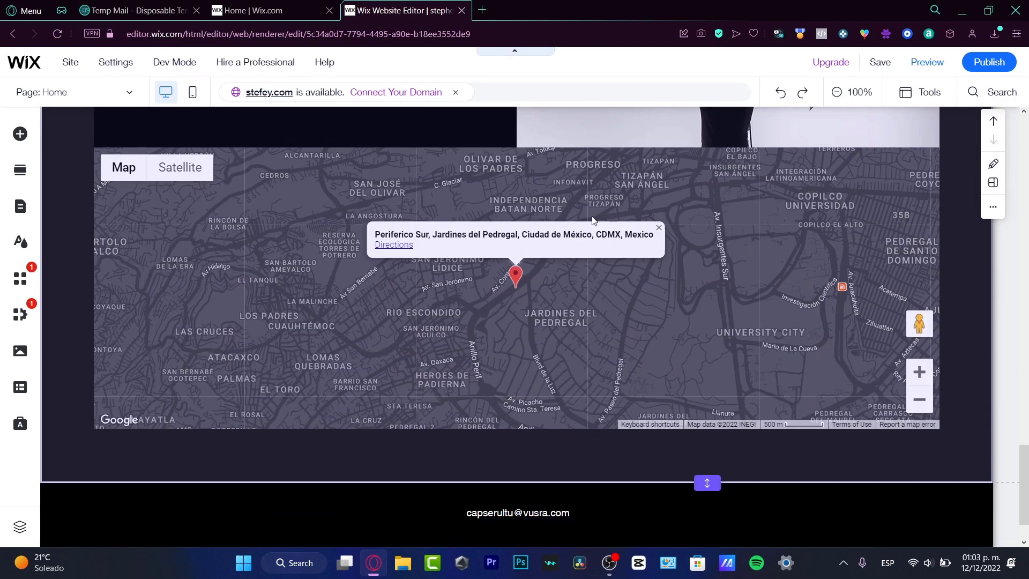
scroll(336, 241, up, 3)
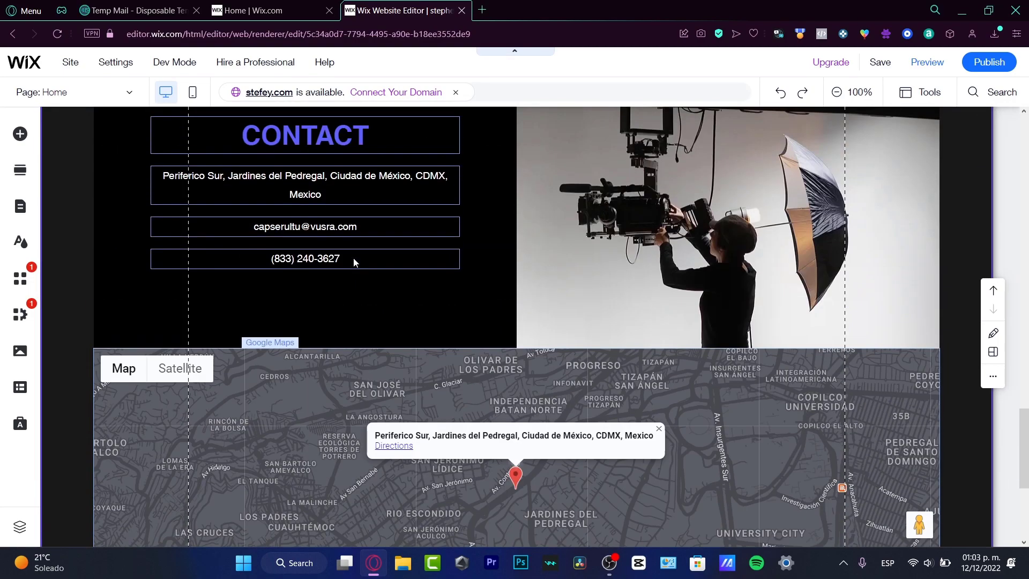
scroll(375, 275, down, 3)
click(614, 340)
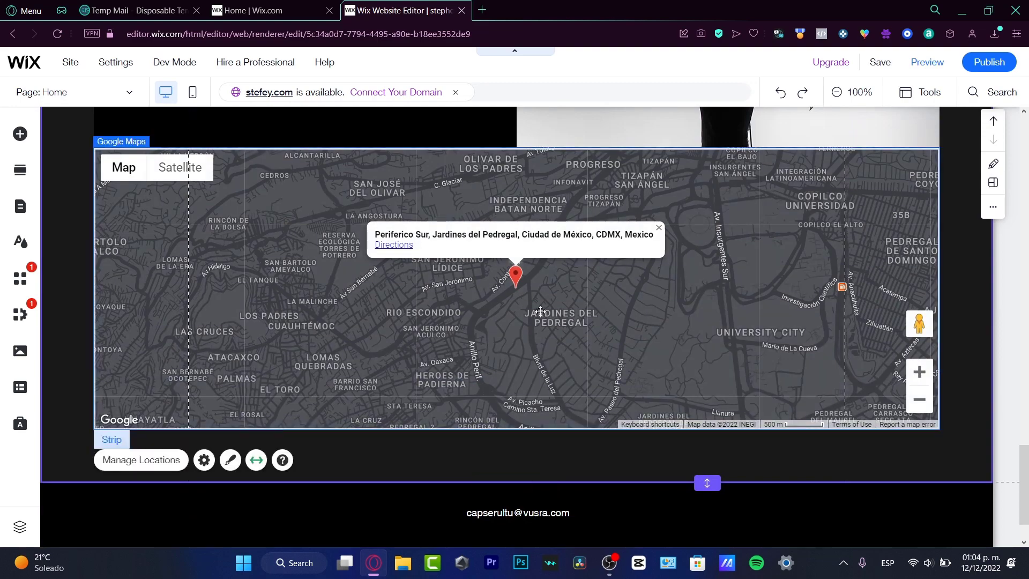
double_click(352, 286)
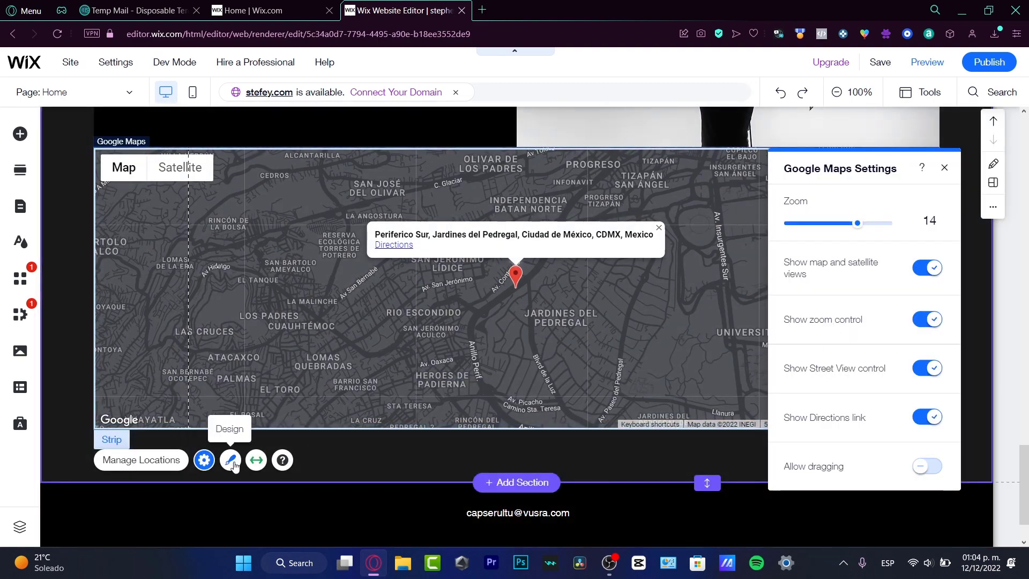
click(169, 462)
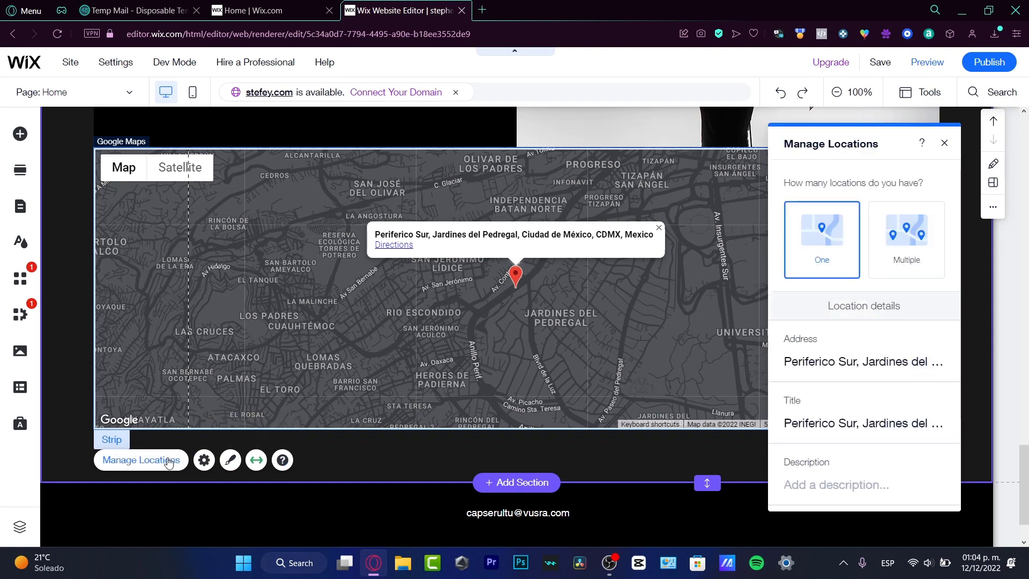
Step: Close the location settings and delete the Contact map section
scroll(852, 353, down, 2)
scroll(855, 386, up, 2)
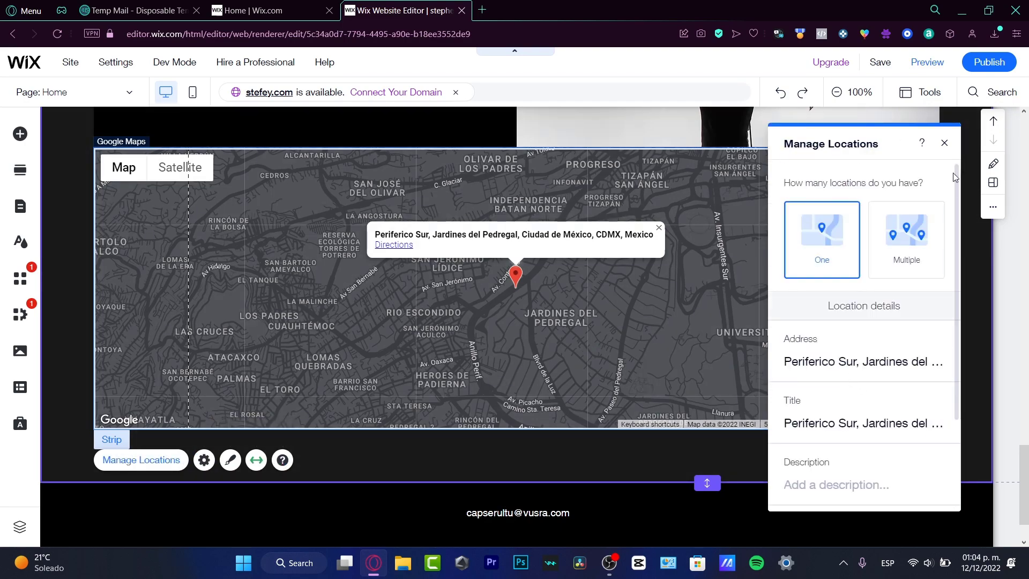
click(945, 142)
click(993, 210)
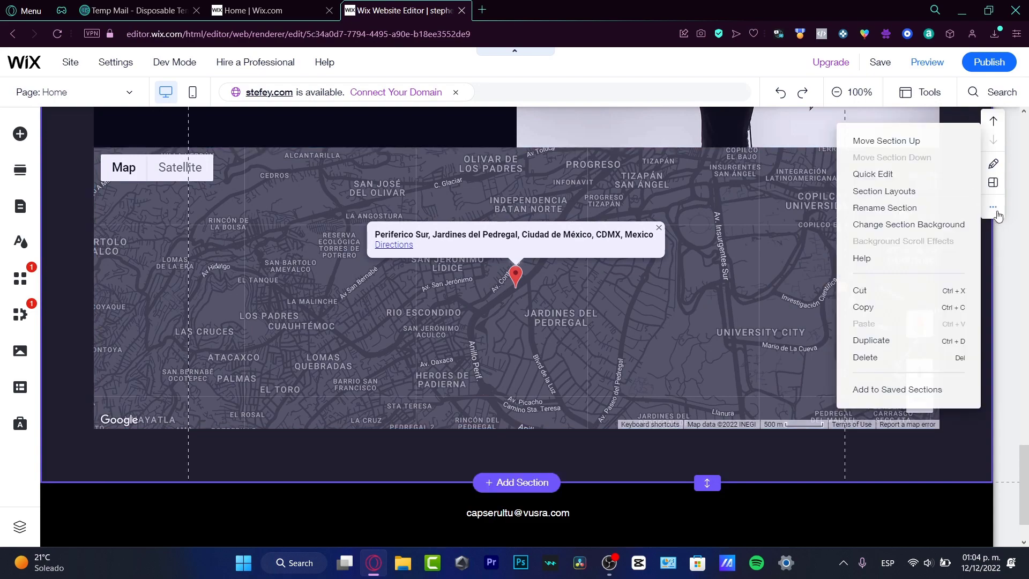
click(855, 356)
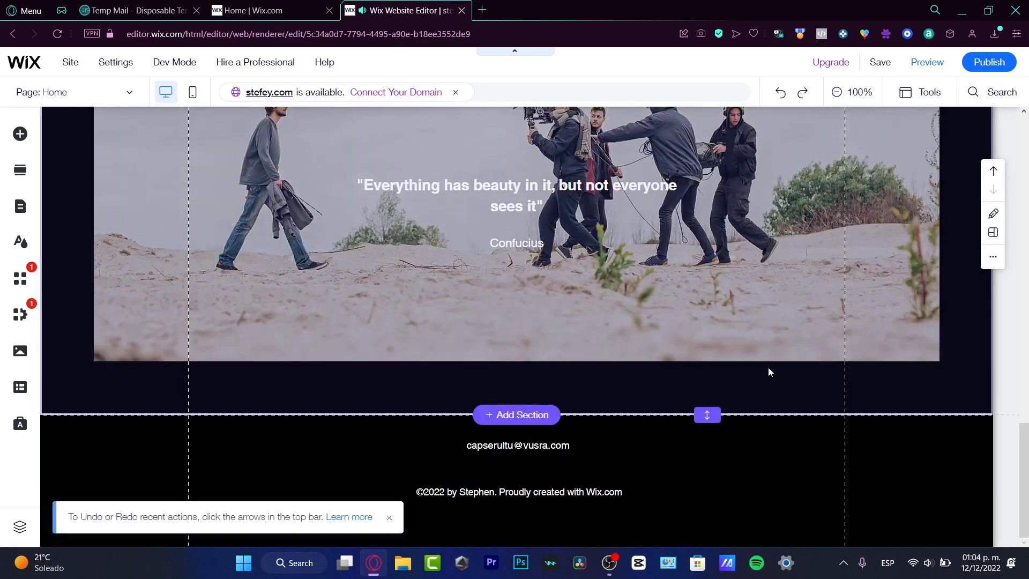
Step: Retype the welcome heading as 'PORTFOLIO 2023' and enlarge it from 72 to 144 px
scroll(726, 424, up, 20)
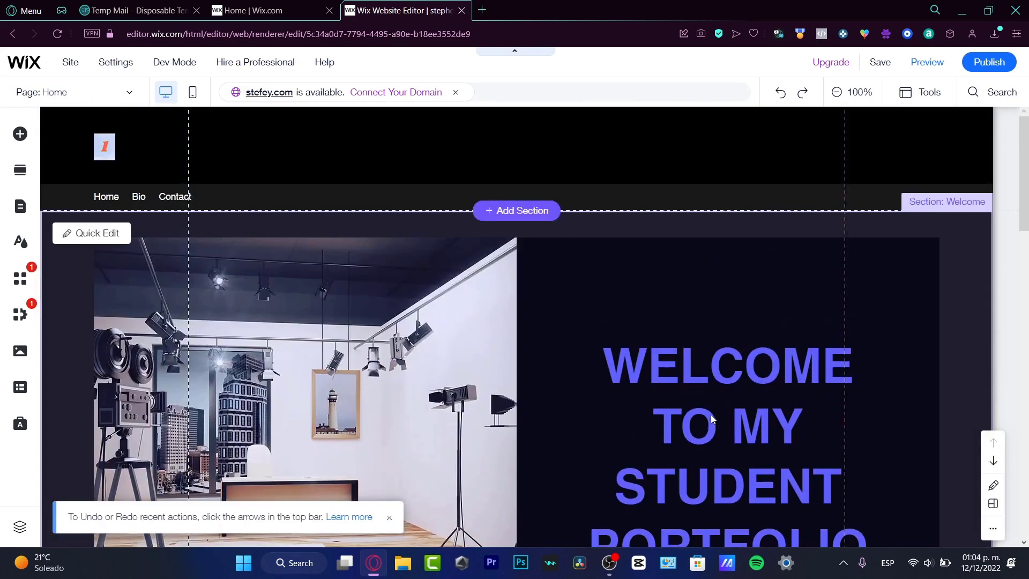
scroll(721, 373, down, 4)
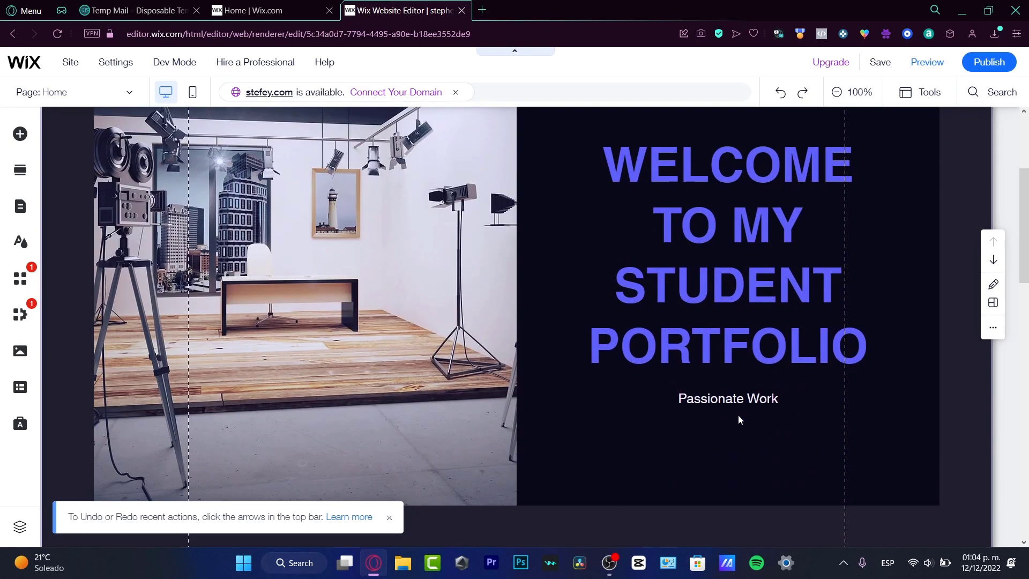
click(761, 347)
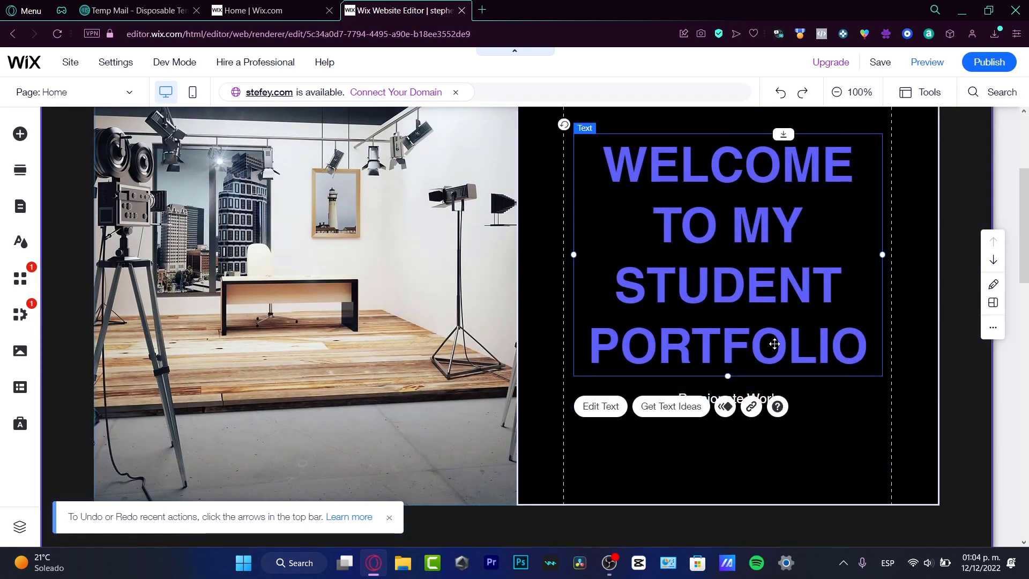
double_click(851, 345)
text(P)
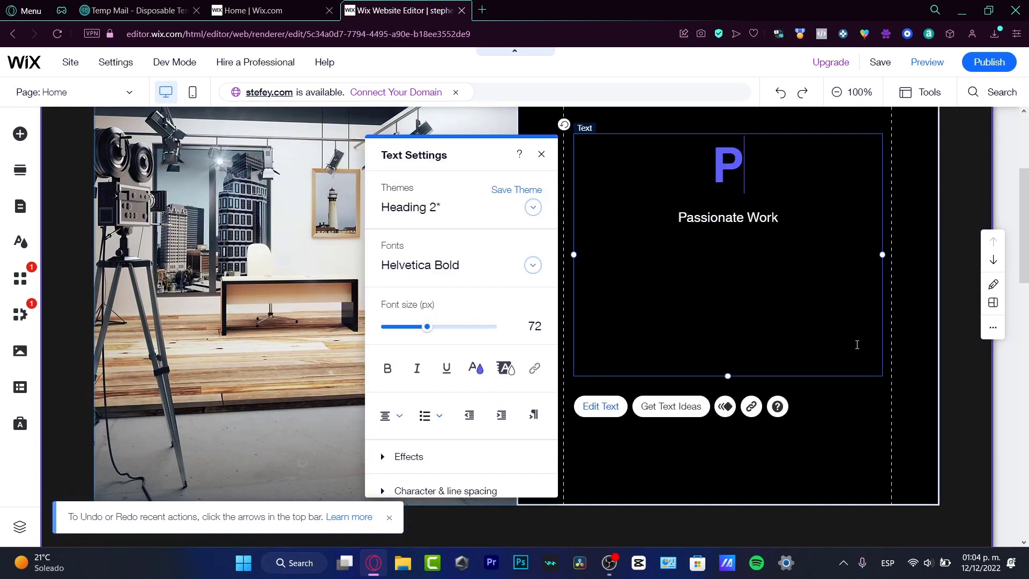
text(ORTFO)
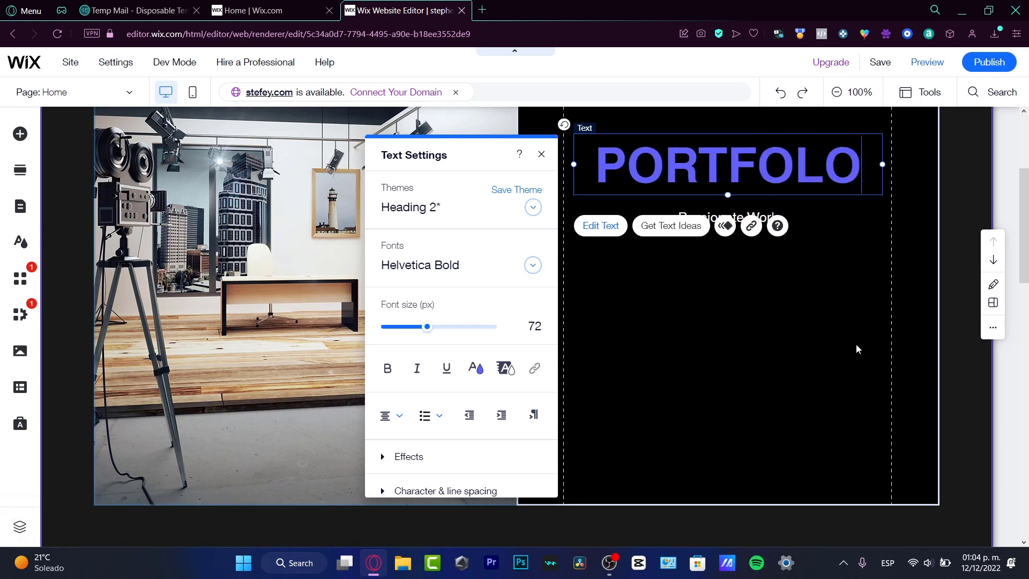
text(LIO 2023)
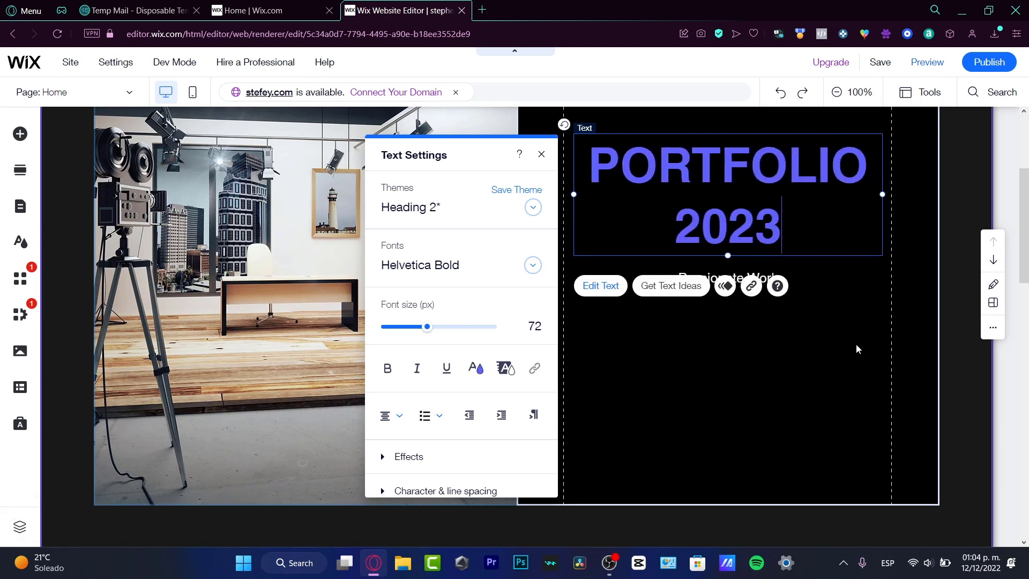
key(ctrl+a)
drag(427, 326, 472, 330)
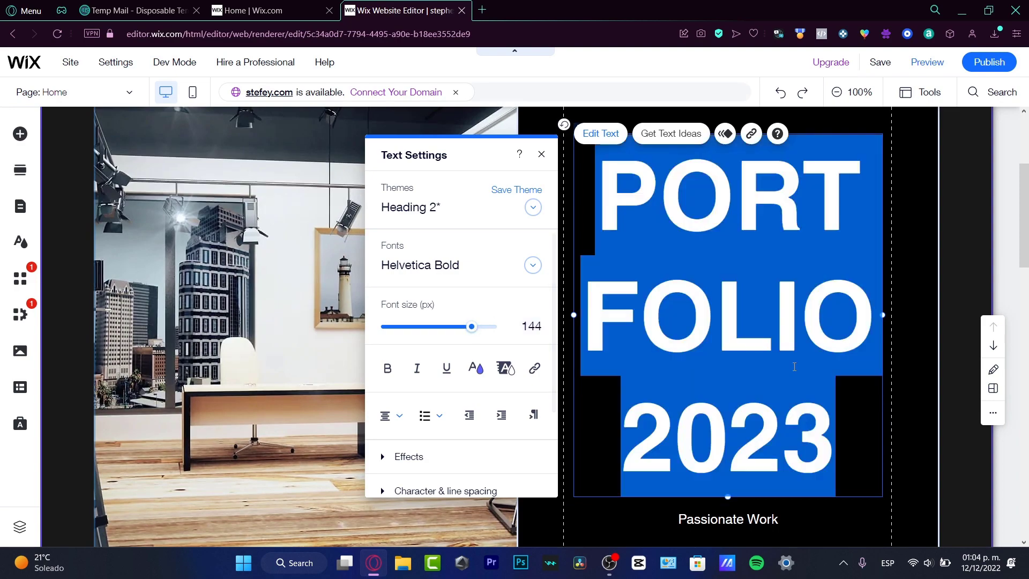
click(895, 402)
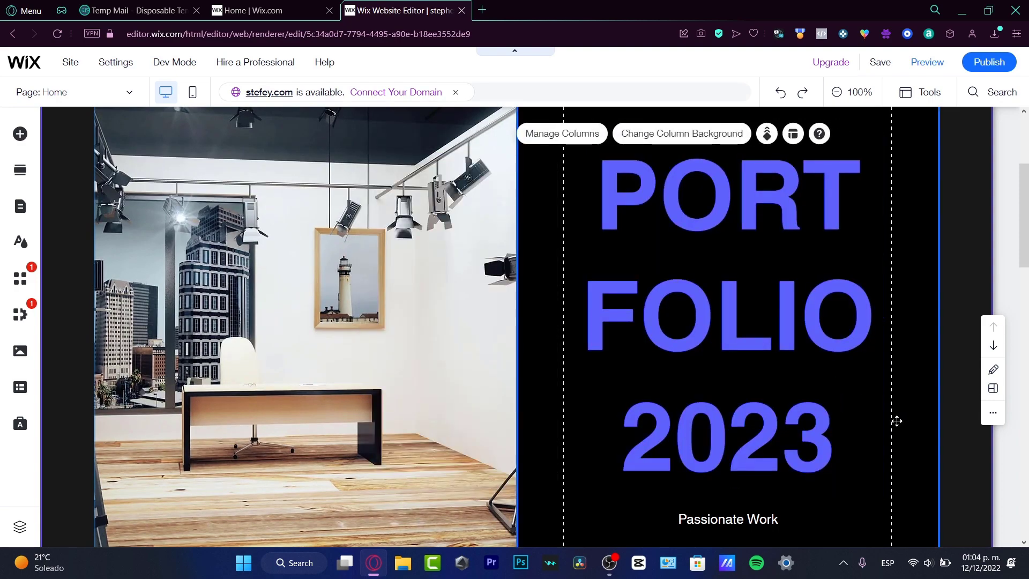
scroll(896, 420, down, 5)
Step: Check the welcome strip's column options, then publish the site live
scroll(896, 420, up, 10)
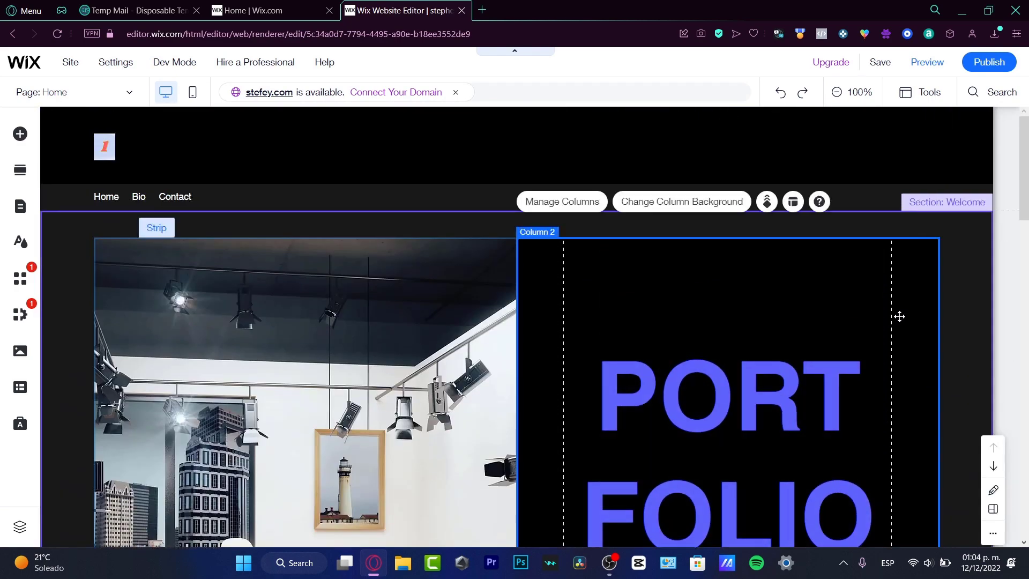
click(554, 206)
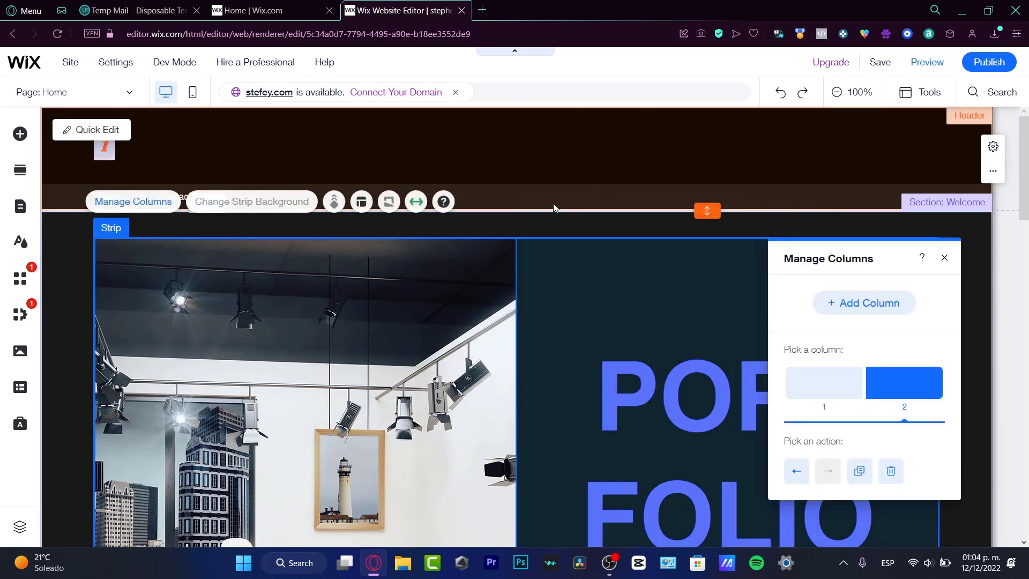
click(742, 304)
click(967, 310)
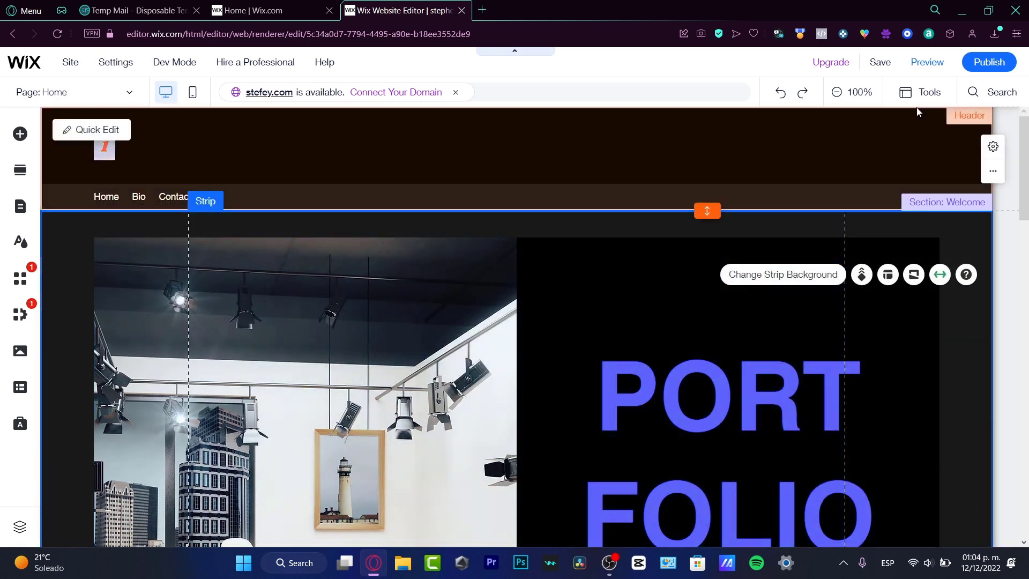
click(967, 63)
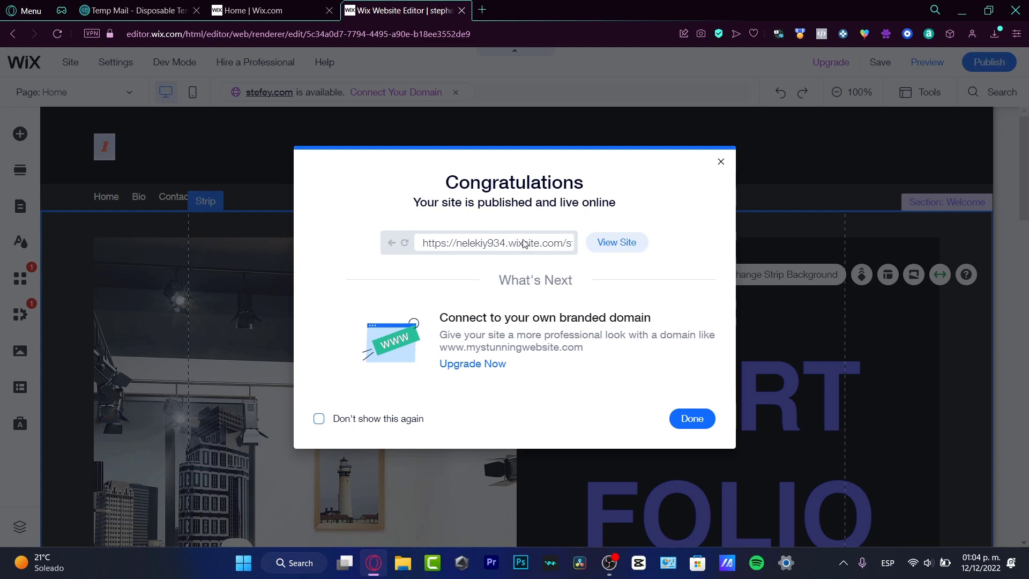
Step: View the live site in a new tab and scroll through the PORTFOLIO 2023 page
click(597, 242)
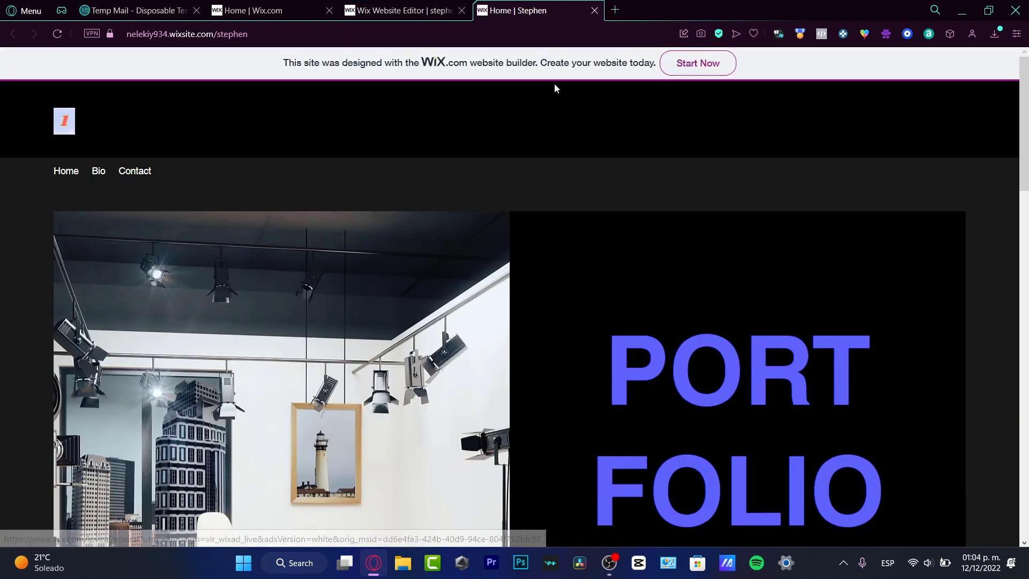
scroll(585, 119, down, 3)
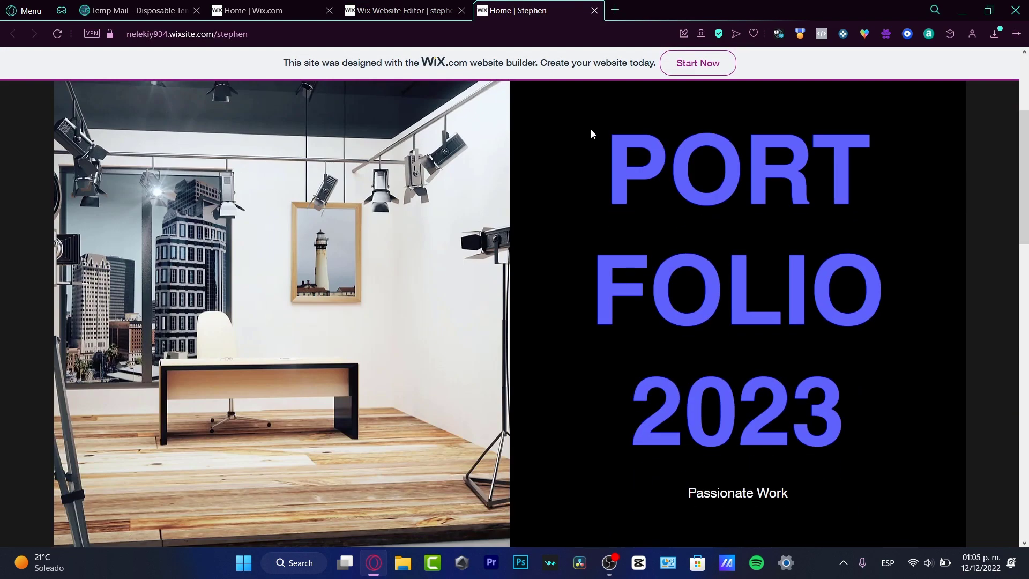
scroll(591, 133, down, 12)
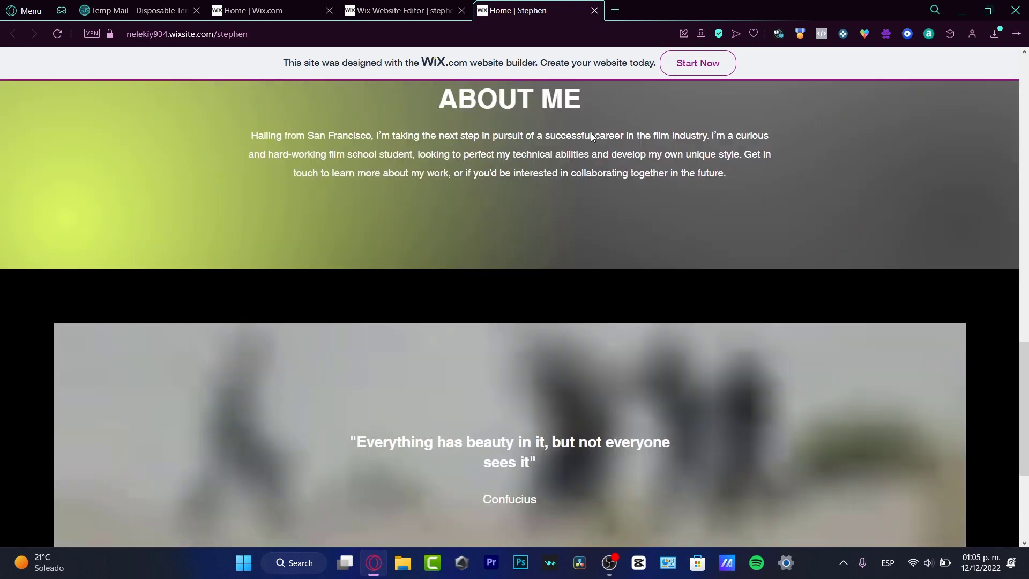
scroll(591, 137, down, 5)
scroll(591, 138, up, 15)
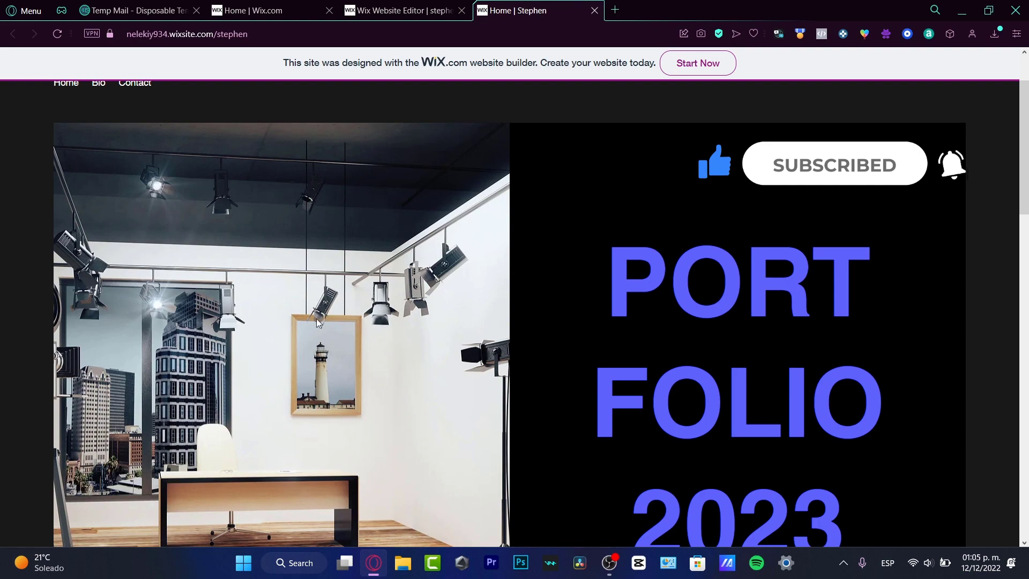
scroll(625, 337, down, 10)
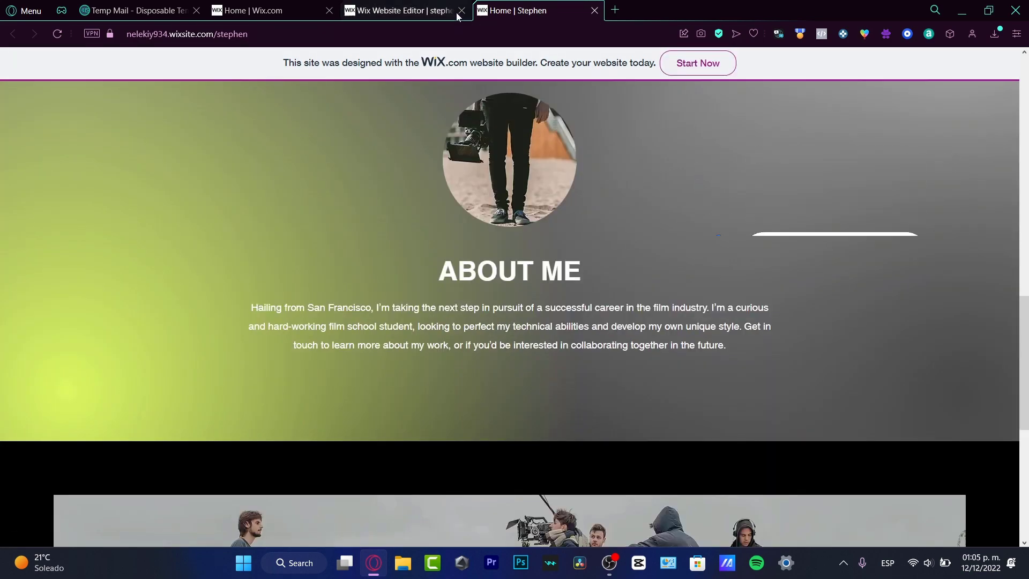
Step: Return to the editor tab and dismiss the publish confirmation and mobile editing prompt
click(416, 16)
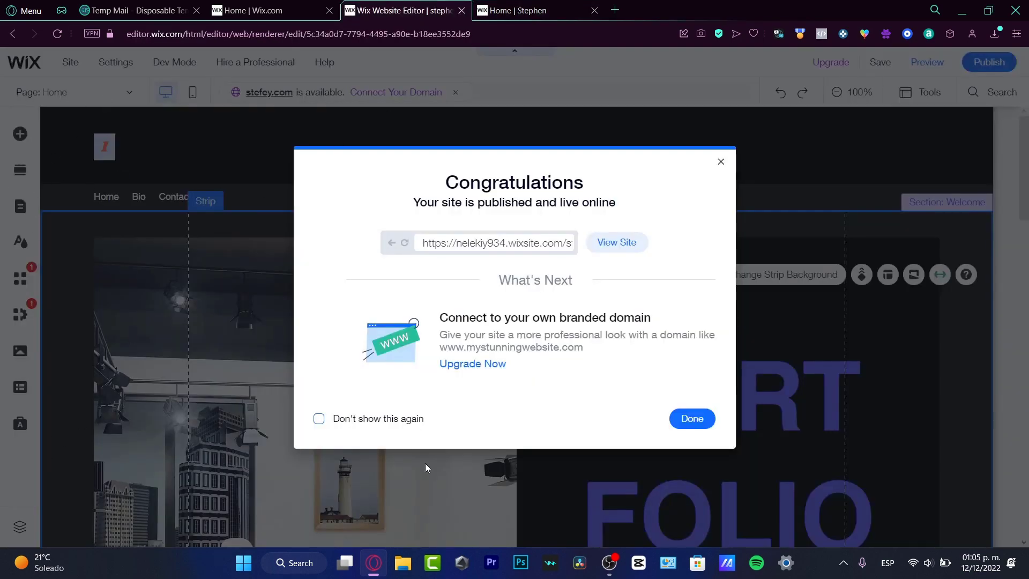
click(691, 419)
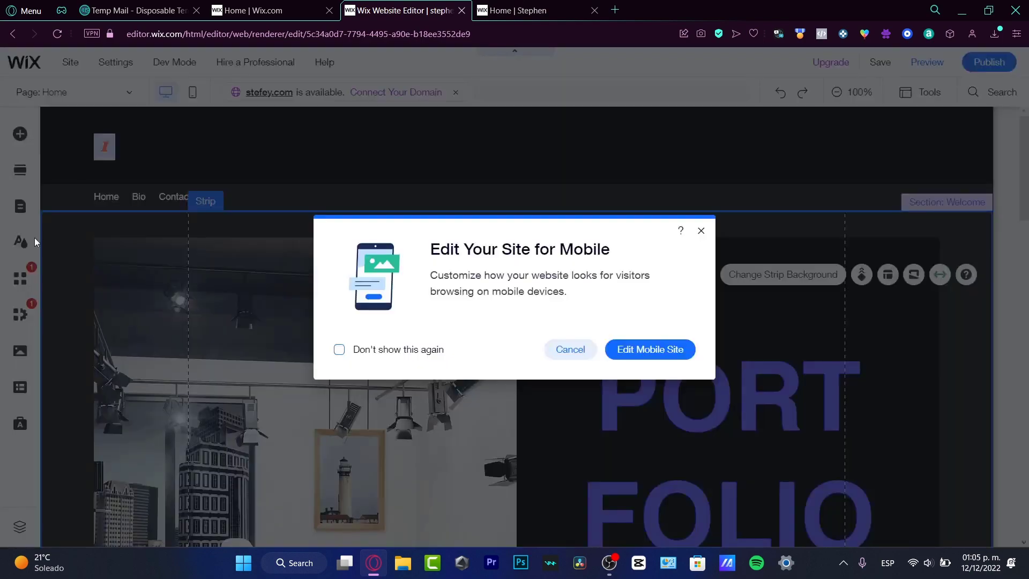
click(701, 231)
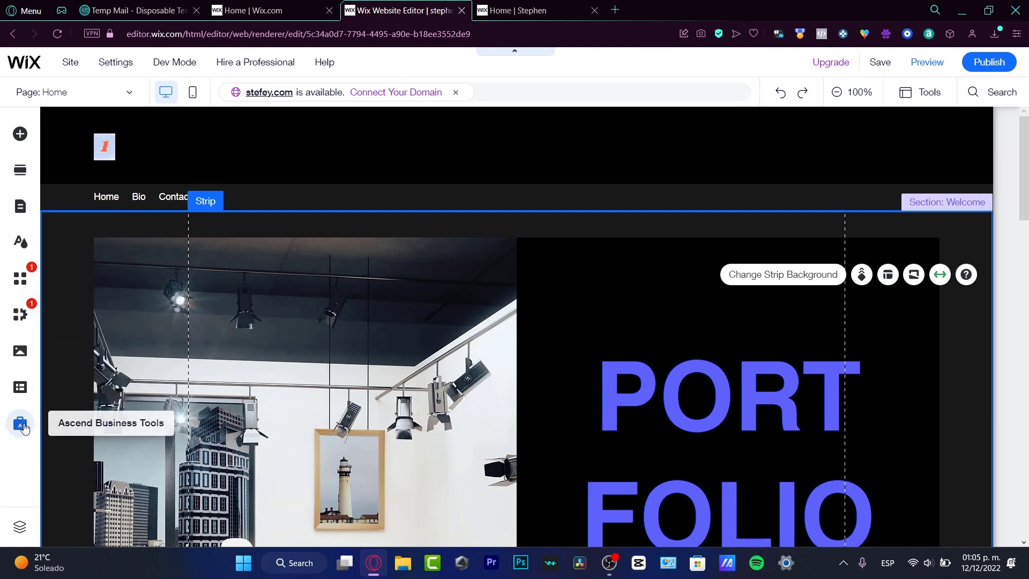
Step: Browse the left sidebar panels, ending on the Ascend business tools
click(20, 387)
click(20, 242)
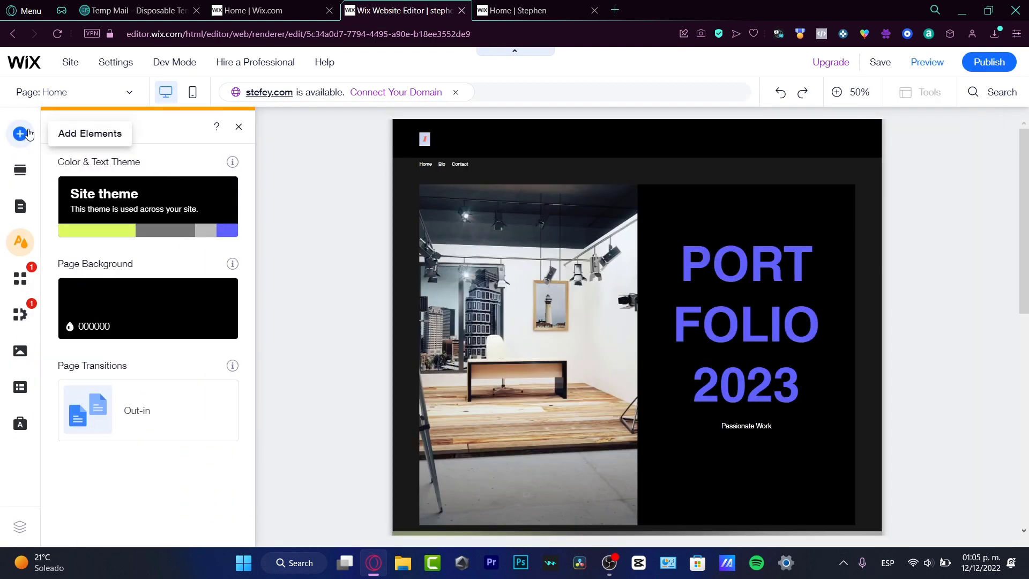
click(20, 170)
click(25, 207)
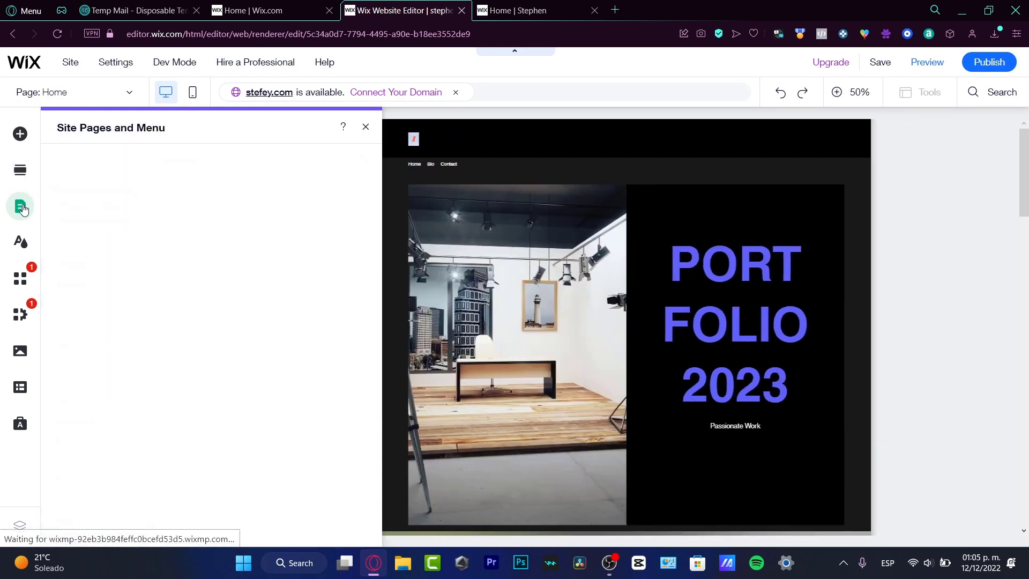
click(19, 242)
click(22, 283)
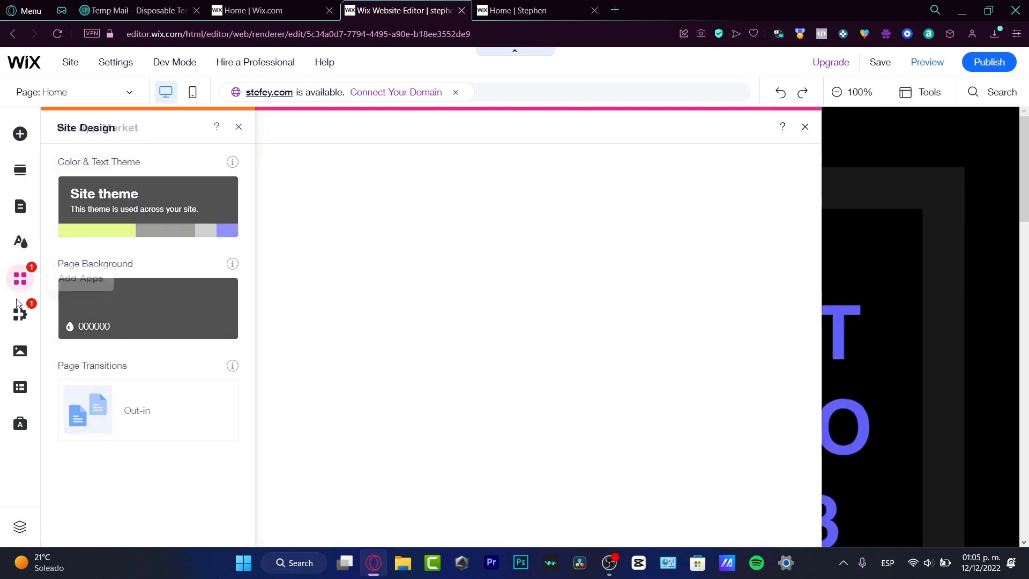
click(20, 351)
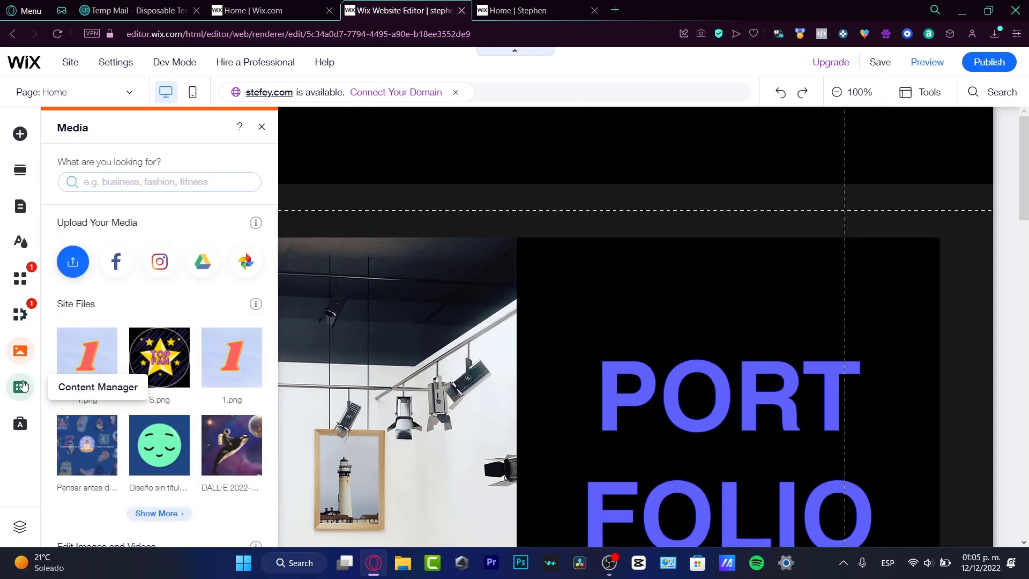
click(20, 387)
click(20, 423)
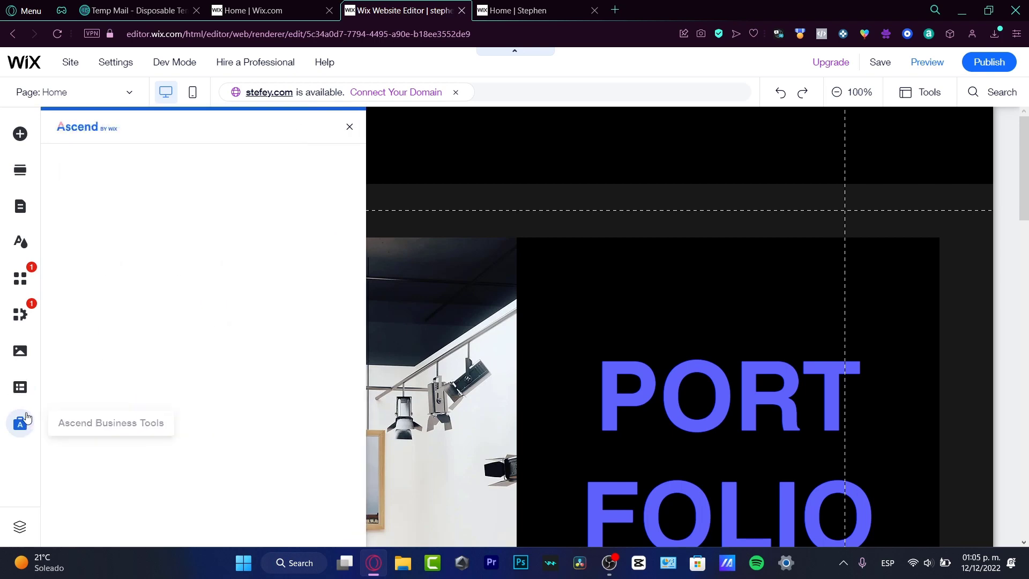